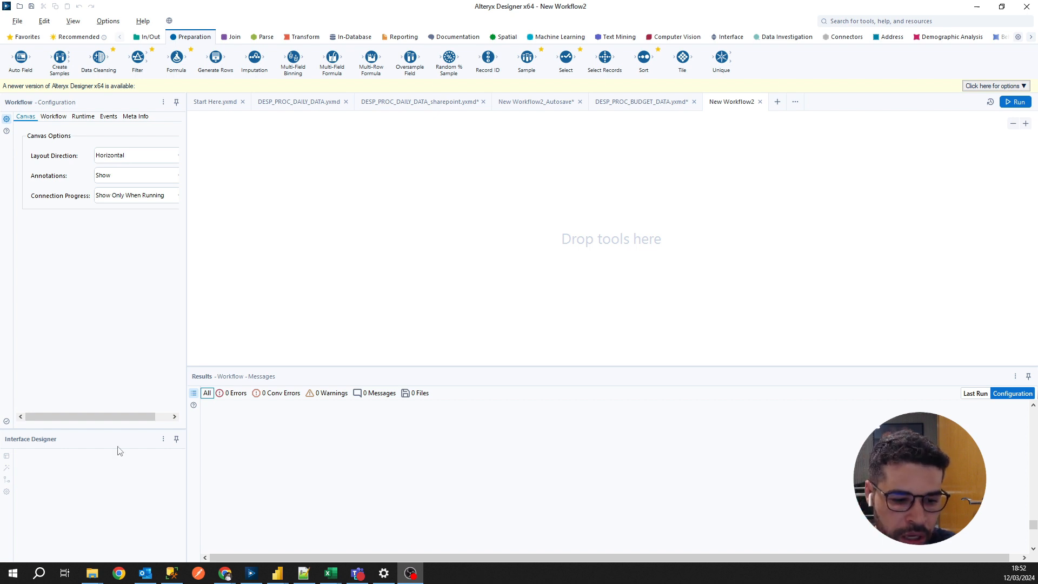
# Step: Switch to SQL Server Management Studio and close all open query documents without saving their changes
pyautogui.click(172, 573)
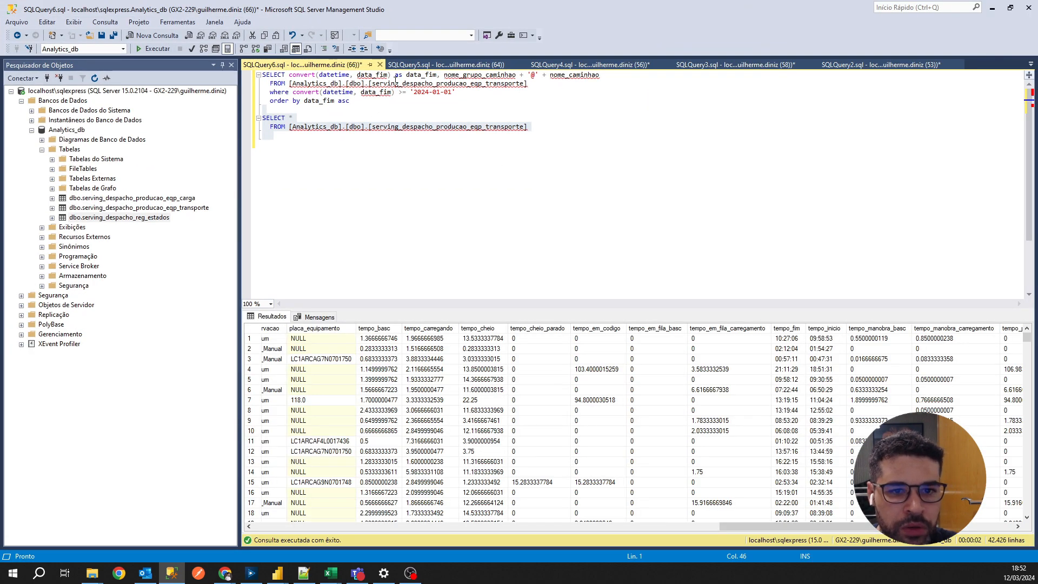
pyautogui.click(380, 64)
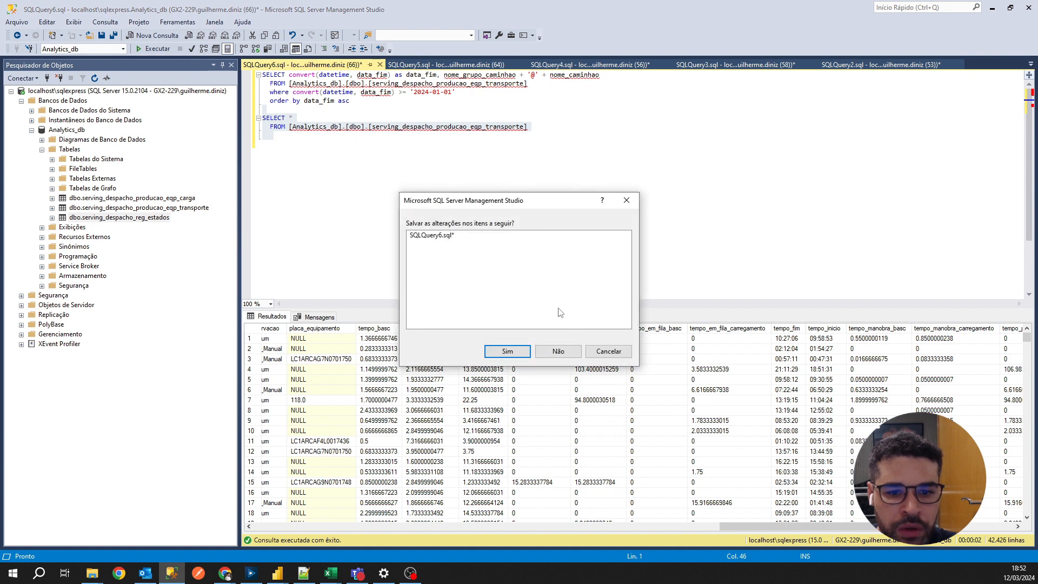
pyautogui.click(557, 351)
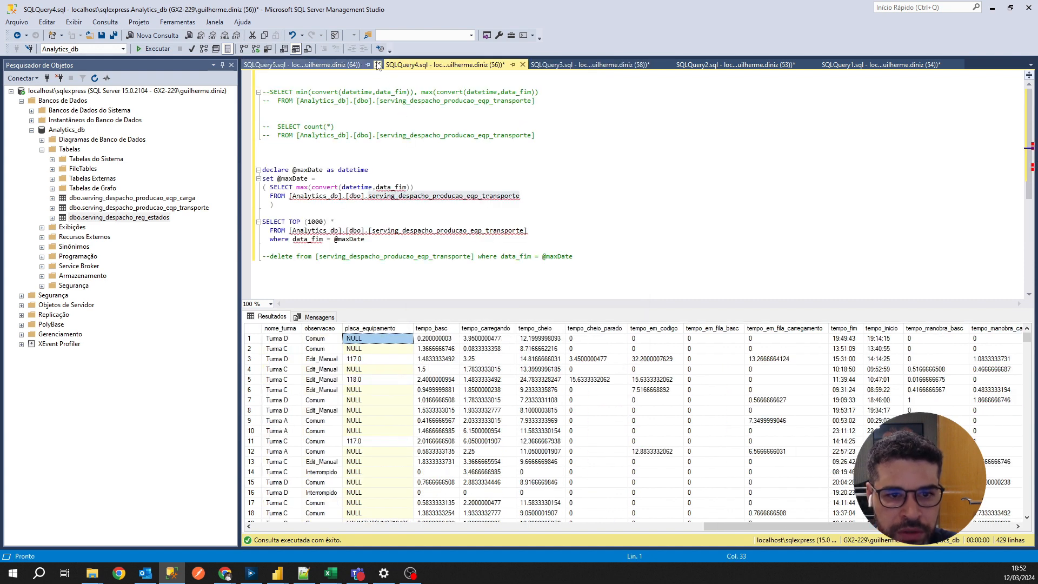
pyautogui.click(378, 64)
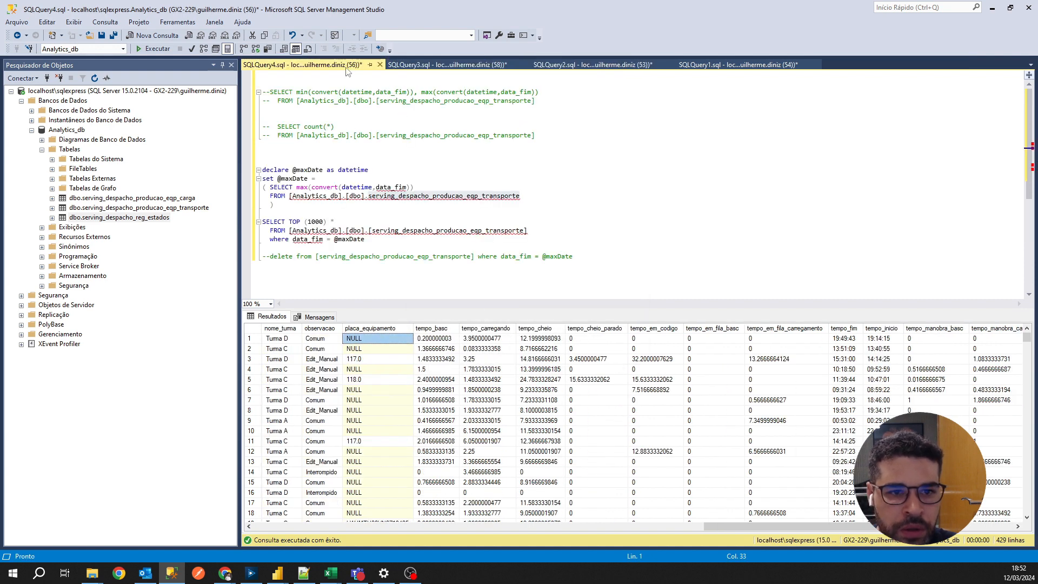
pyautogui.rightClick(353, 65)
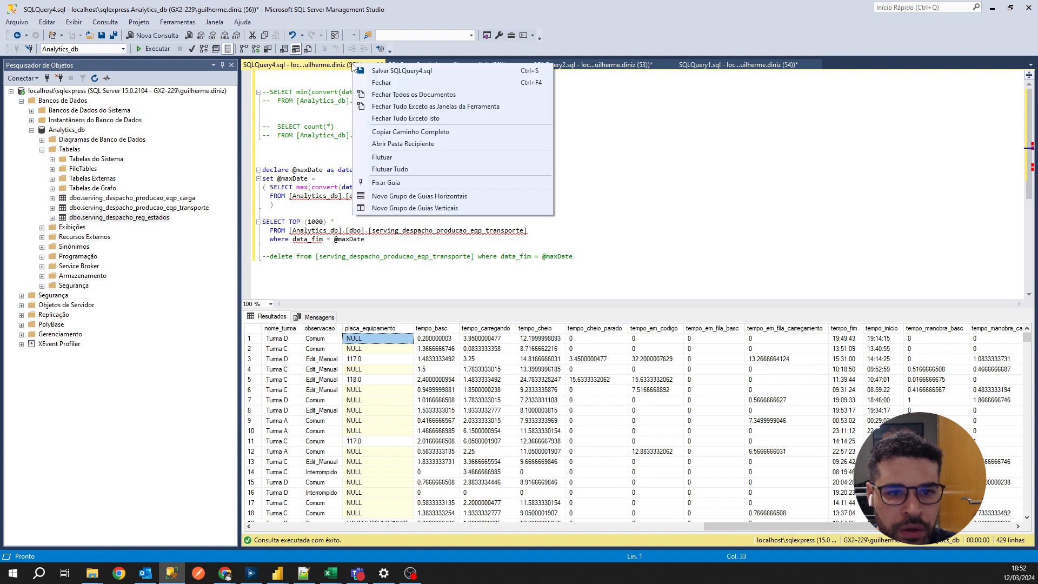
pyautogui.click(439, 95)
pyautogui.click(558, 353)
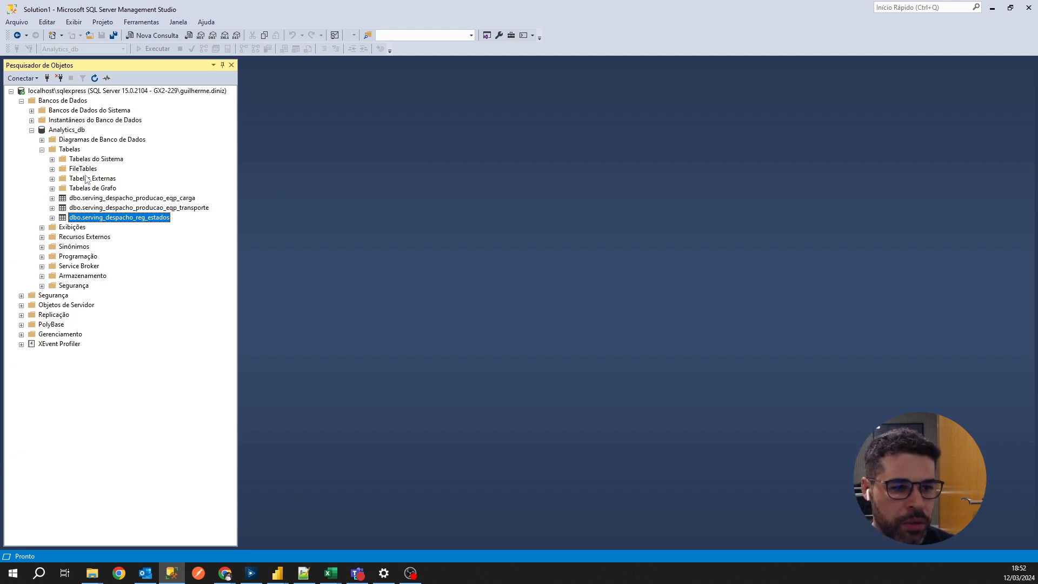
# Step: Start a new table in the Analytics_db database with an id column of type int that disallows nulls
pyautogui.rightClick(63, 149)
pyautogui.moveTo(104, 159)
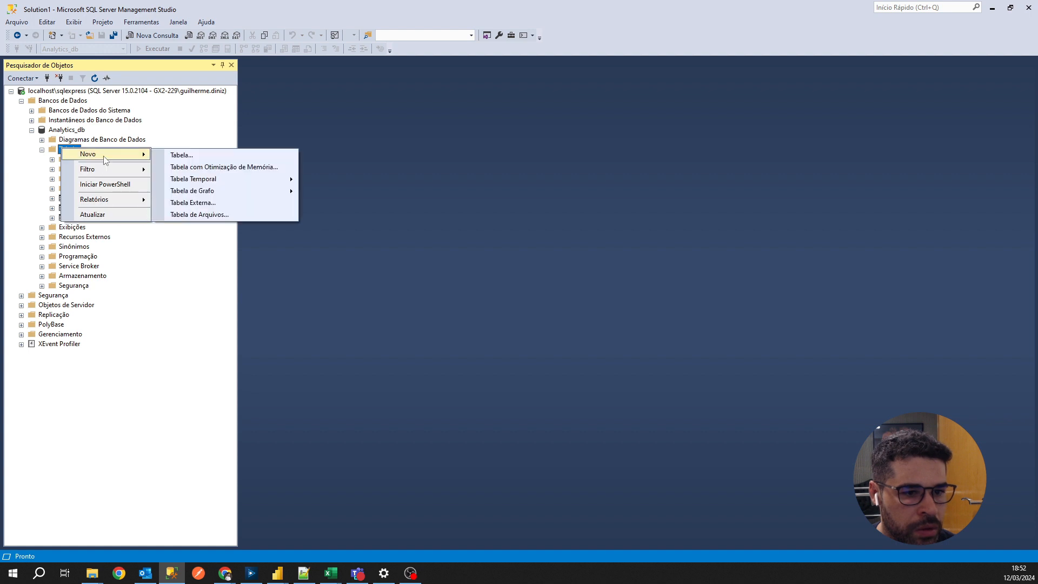
pyautogui.click(182, 156)
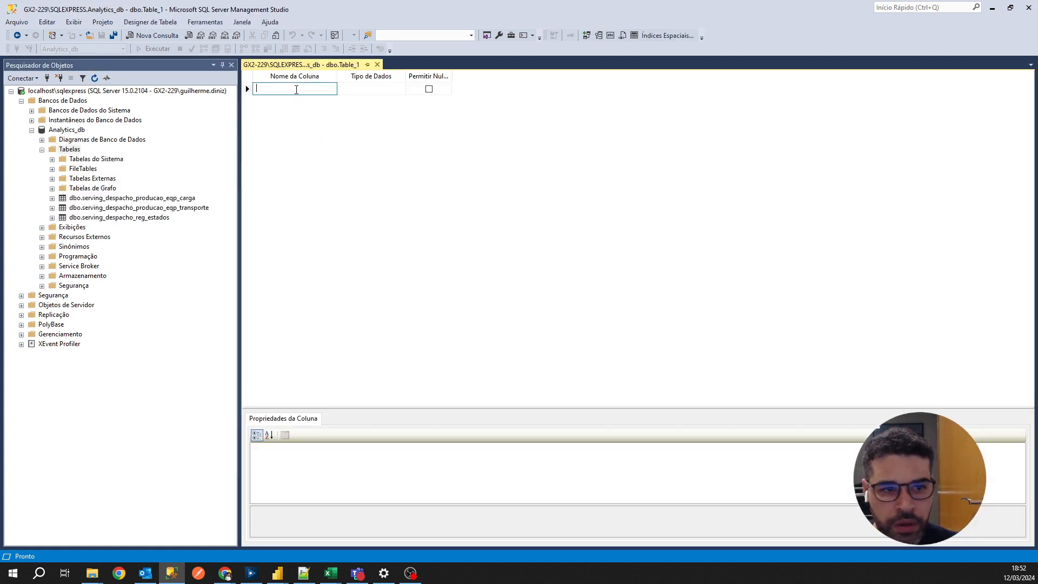
pyautogui.write('id')
pyautogui.press('Tab')
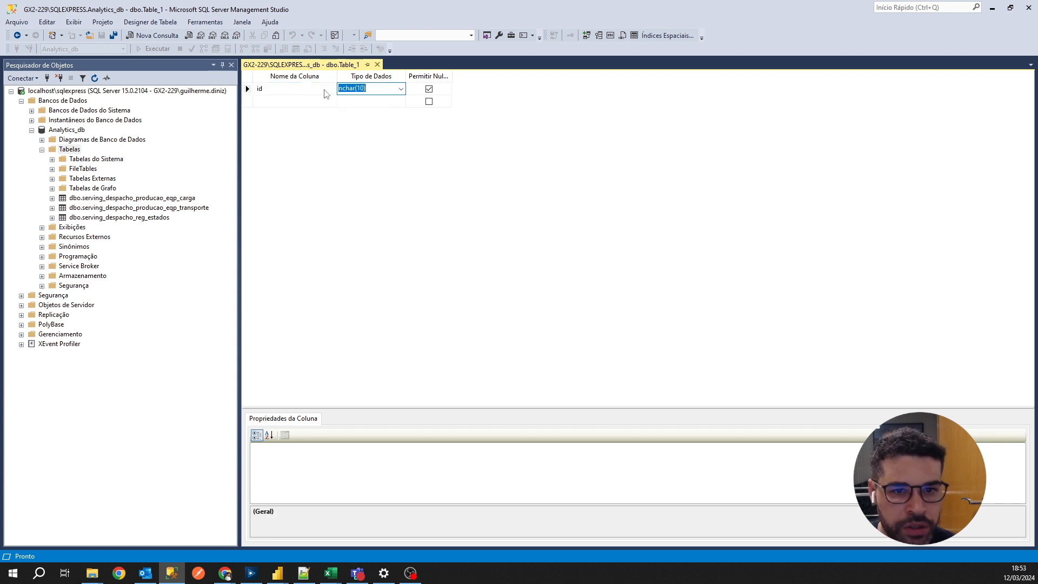
pyautogui.write('int')
pyautogui.click(401, 94)
pyautogui.click(446, 89)
# Step: Add a customer column of type varchar(255) below the id column
pyautogui.click(294, 101)
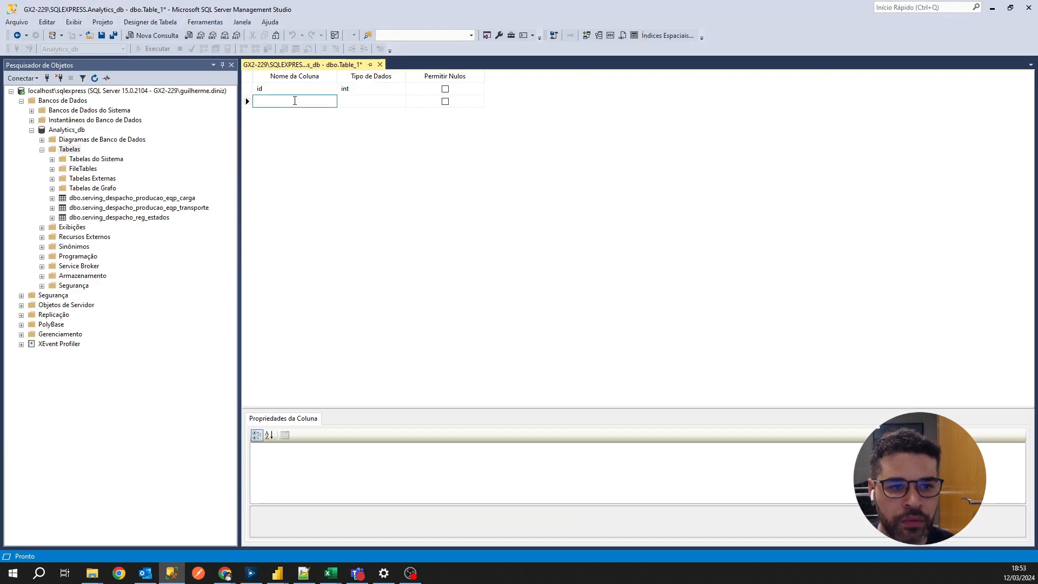
pyautogui.write('id_customer')
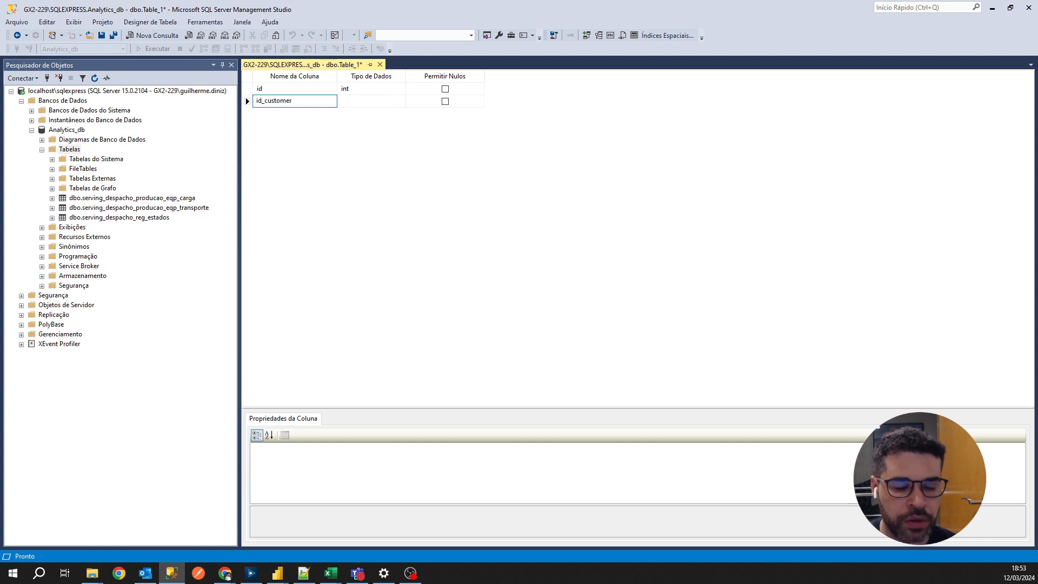
pyautogui.press('Tab')
pyautogui.click(401, 102)
pyautogui.scroll(-3, 394, 140)
pyautogui.scroll(8, 394, 150)
pyautogui.click(284, 101)
pyautogui.write('customer')
pyautogui.click(375, 101)
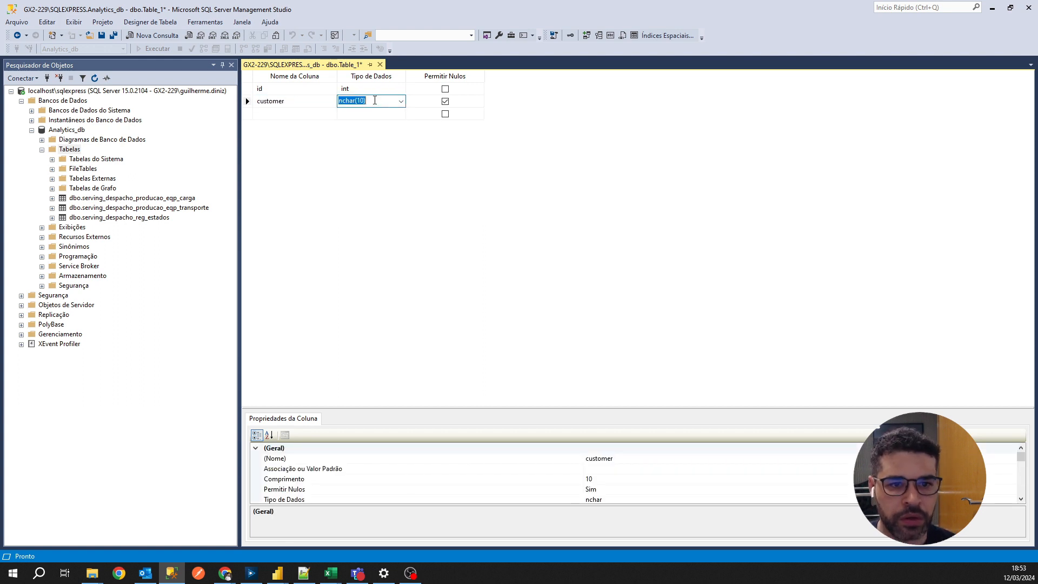
pyautogui.click(401, 103)
pyautogui.write('varchar(255)')
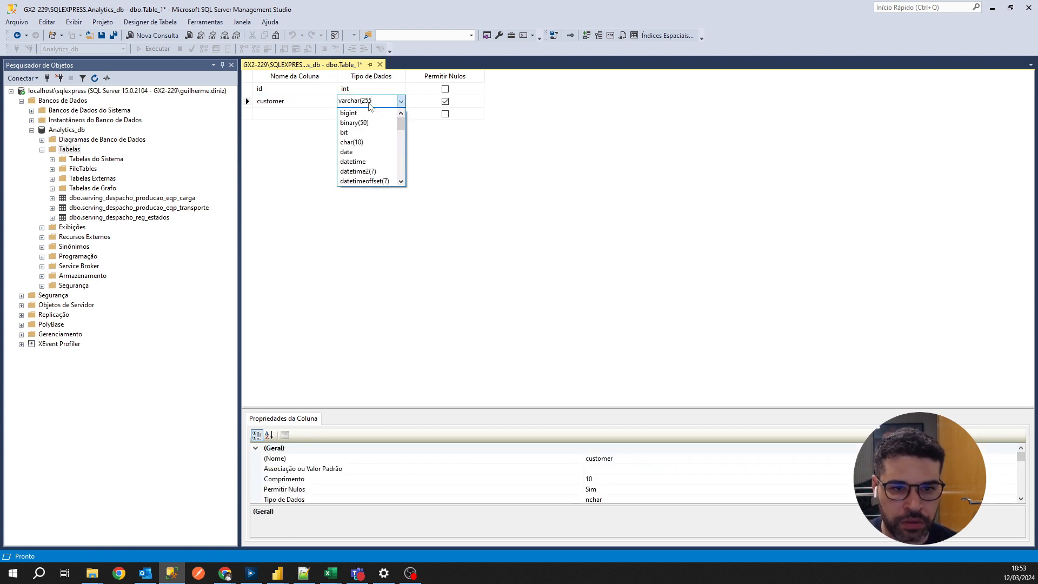
pyautogui.press('Return')
# Step: Add a value column of type varchar(255) to the table design
pyautogui.click(285, 114)
pyautogui.write('value')
pyautogui.press('Tab')
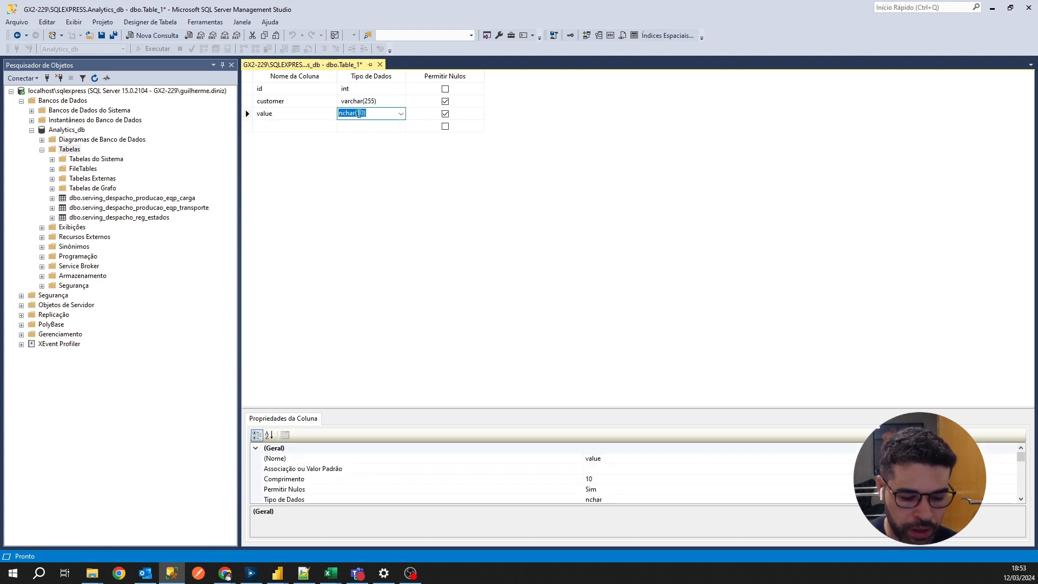
pyautogui.write('varchar(255)')
pyautogui.press('Return')
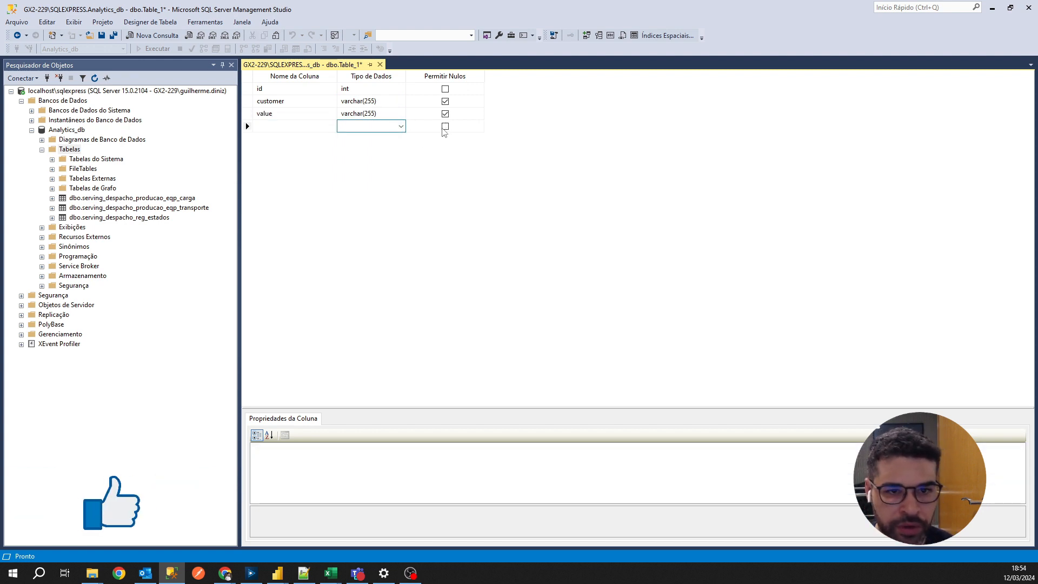
# Step: Save the new table under the name sales
pyautogui.hotkey('ctrl', 's')
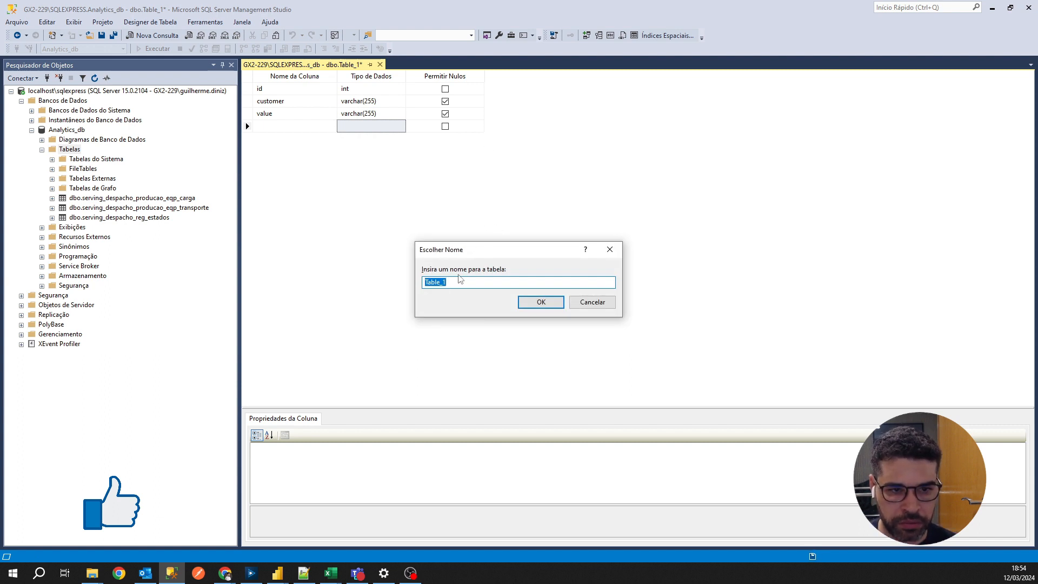
pyautogui.write('sale')
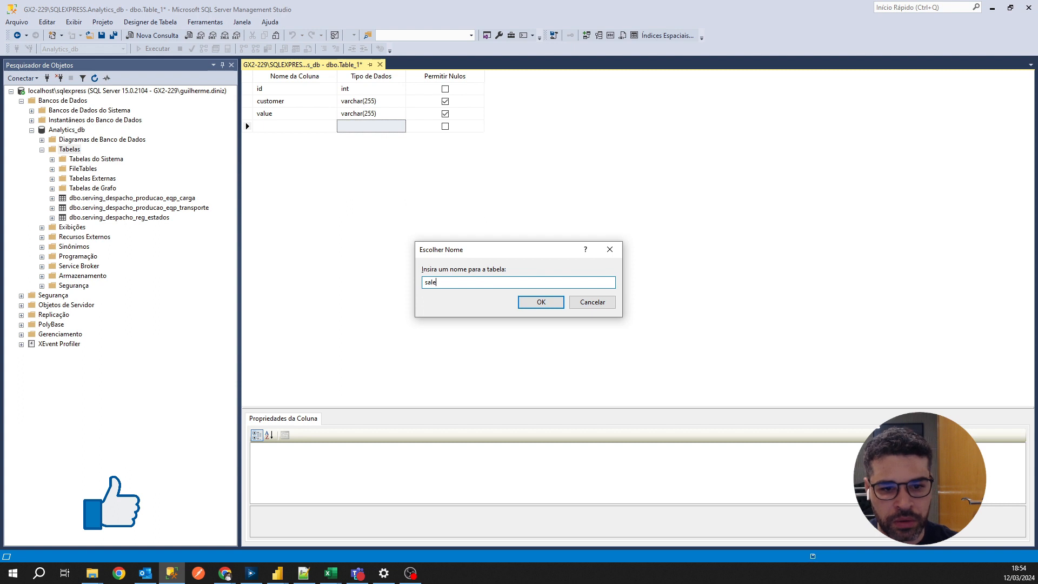
pyautogui.write('s')
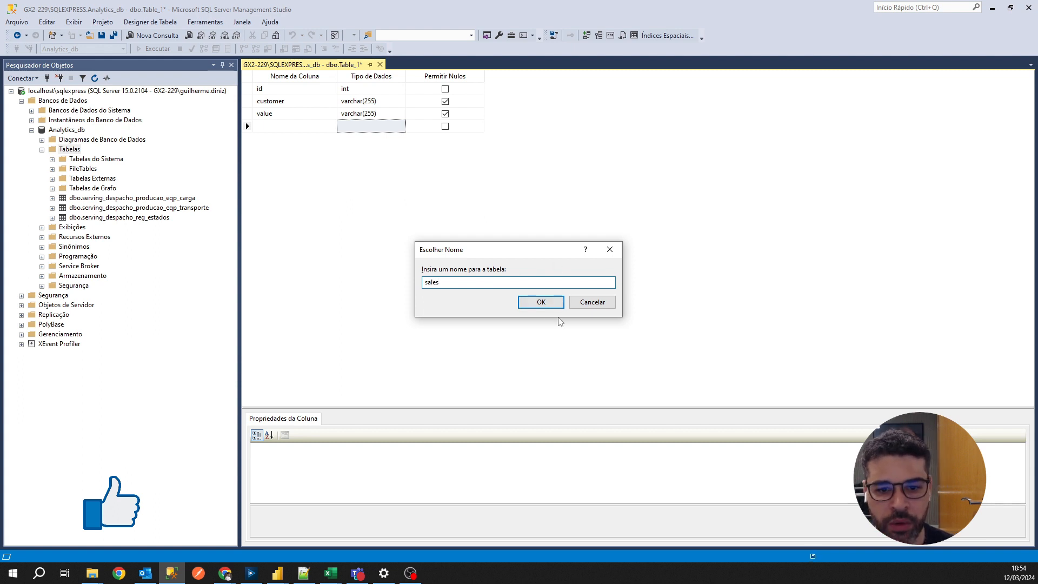
pyautogui.click(540, 302)
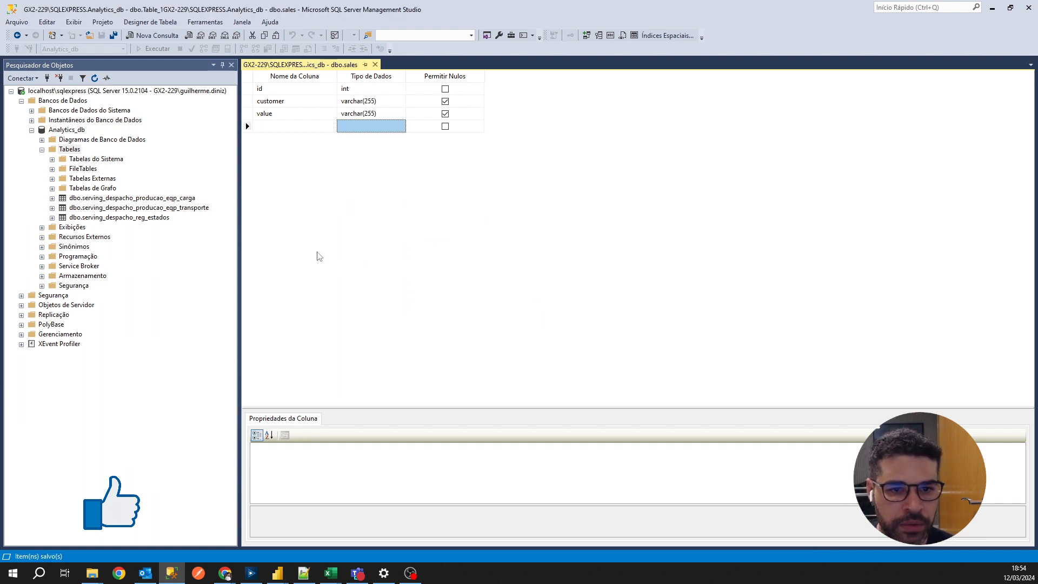
# Step: Refresh the database's table list and query the top 1000 rows of dbo.sales
pyautogui.click(69, 149)
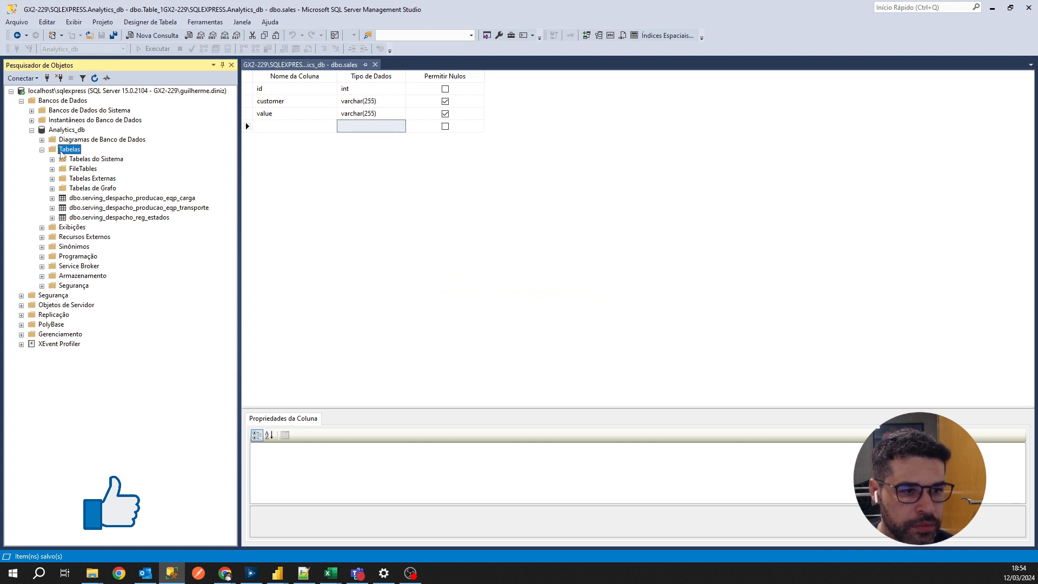
pyautogui.click(94, 77)
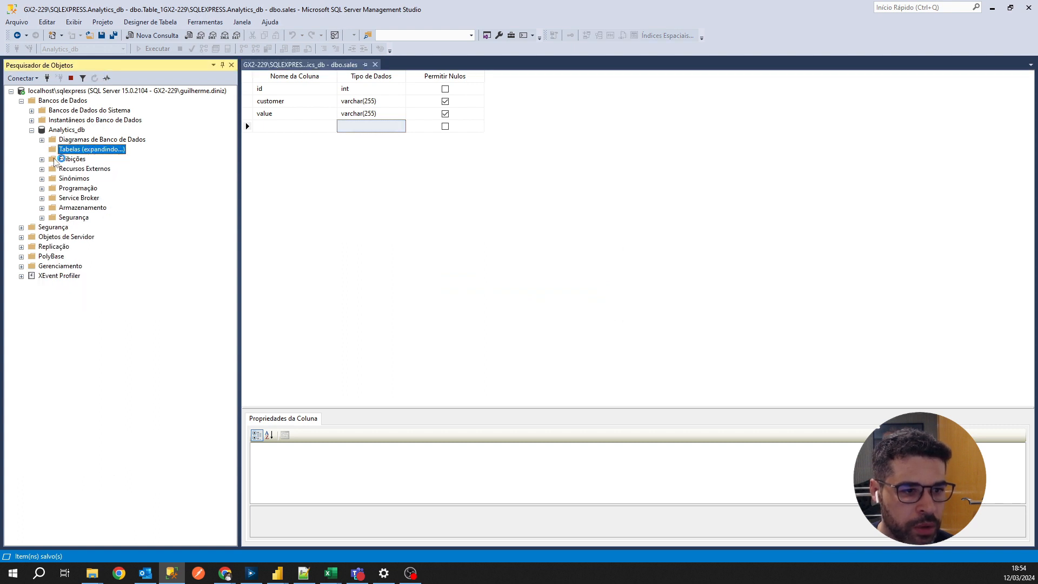
pyautogui.rightClick(79, 198)
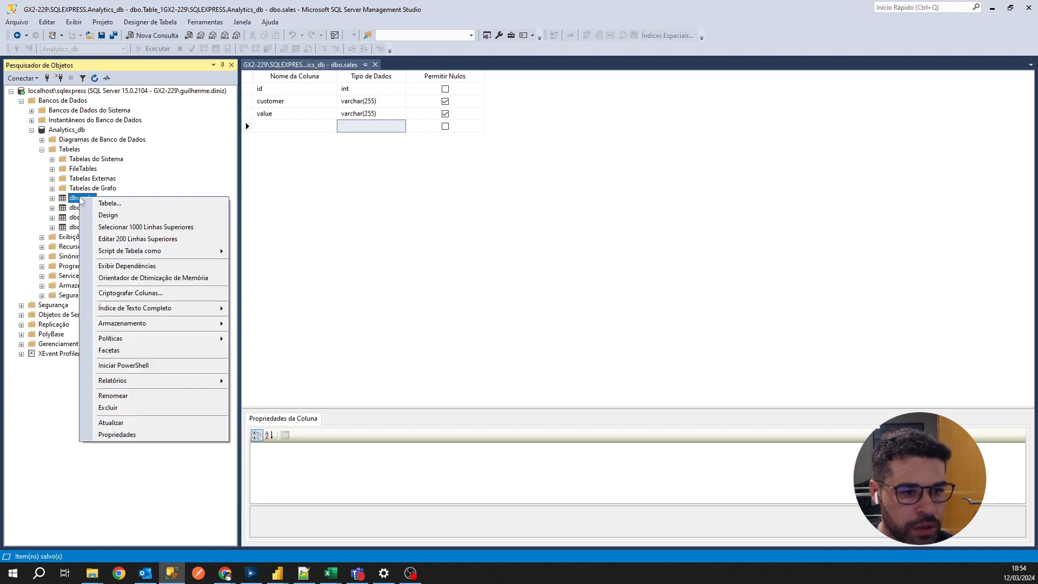
pyautogui.click(361, 222)
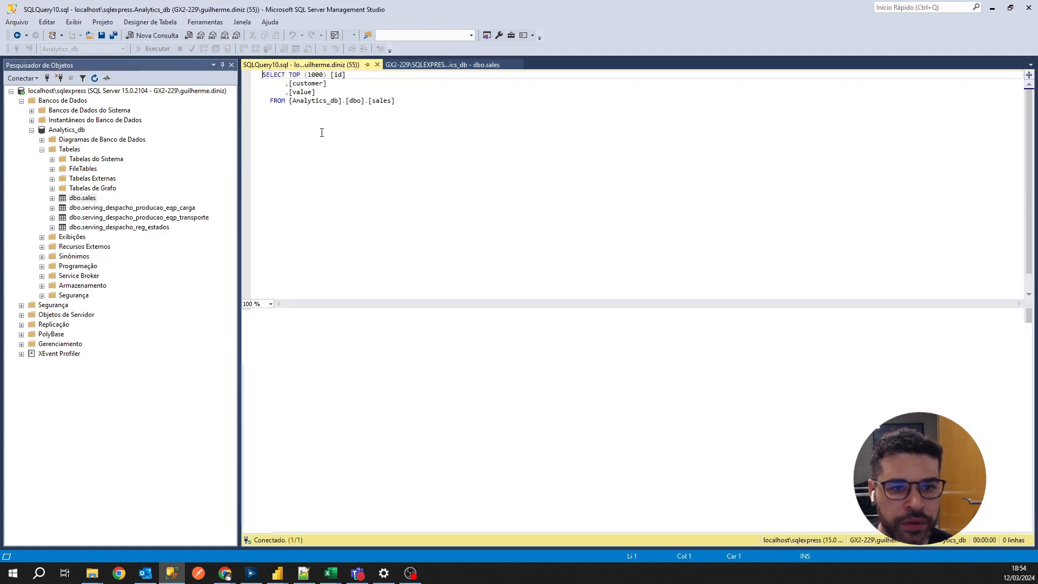
pyautogui.moveTo(418, 123); pyautogui.dragTo(264, 74)
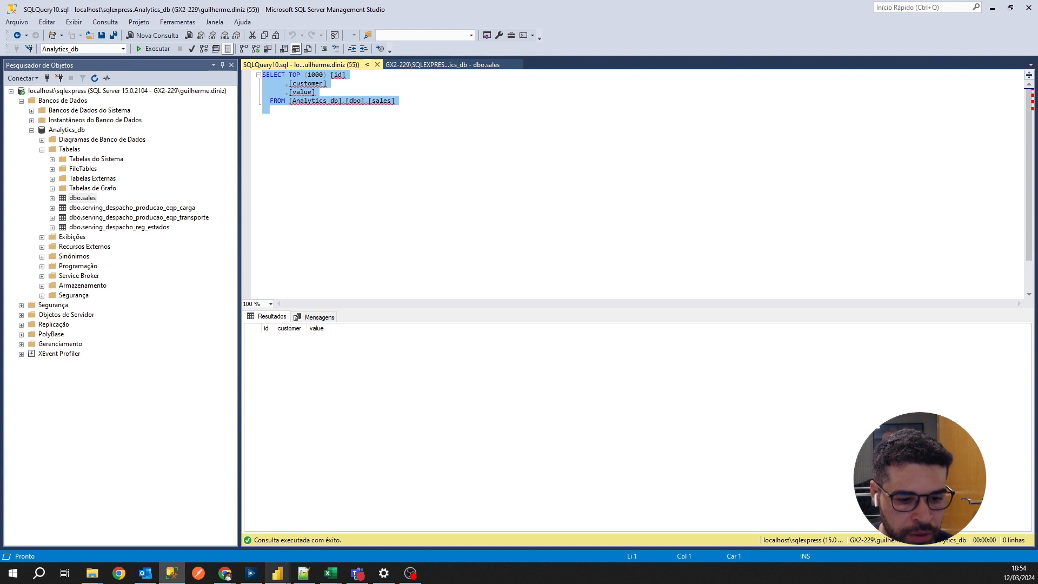
# Step: Switch to Alteryx Designer and place a Text Input tool on the empty New Workflow2 canvas
pyautogui.click(251, 573)
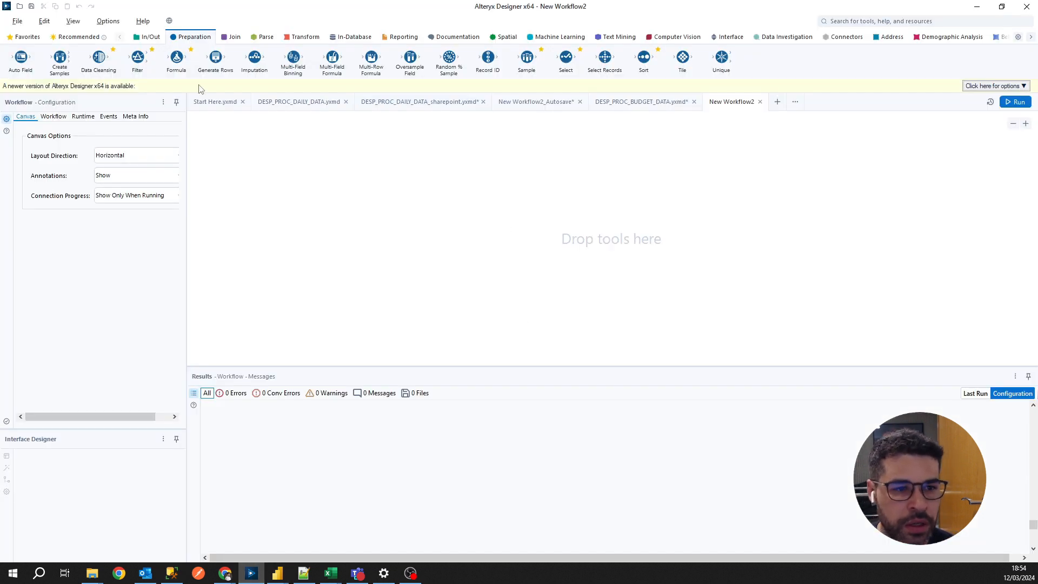
pyautogui.click(149, 36)
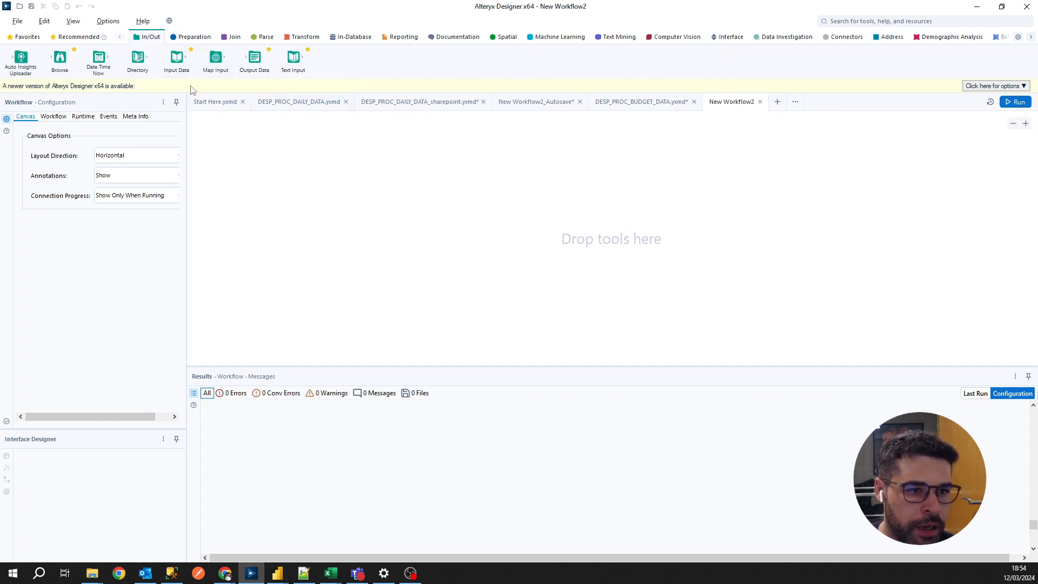
pyautogui.moveTo(177, 57); pyautogui.dragTo(289, 195)
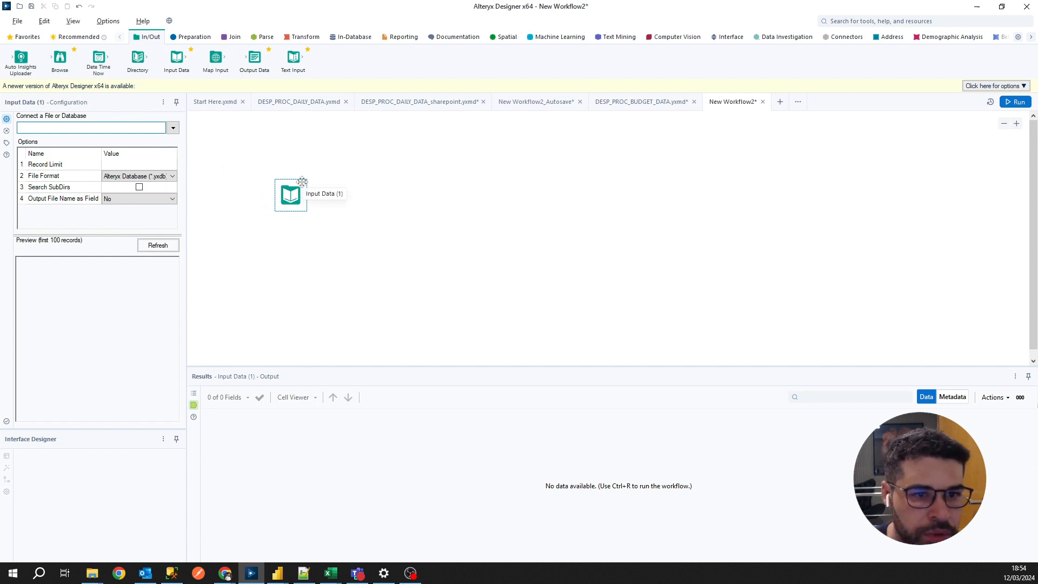
pyautogui.press('Delete')
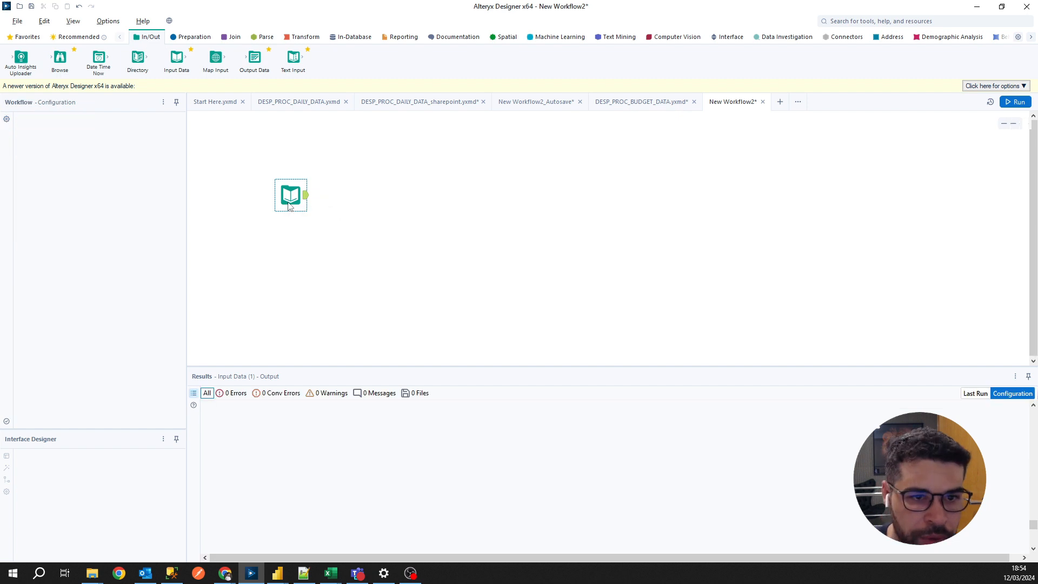
pyautogui.moveTo(295, 58); pyautogui.dragTo(258, 221)
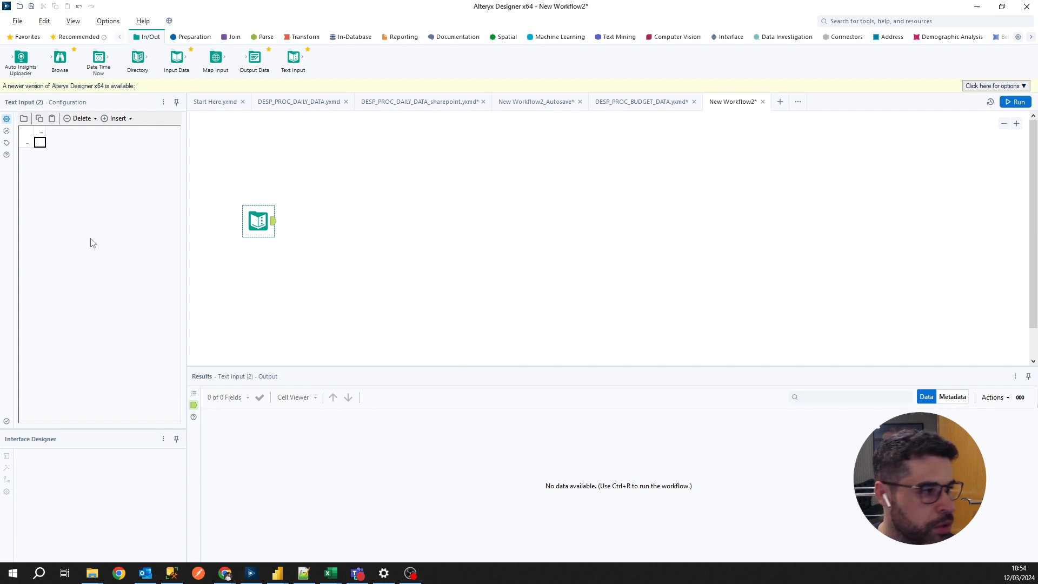
# Step: Name the Text Input tool's columns customer and value, matching the sales table's fields
pyautogui.hotkey('alt', 'Tab')
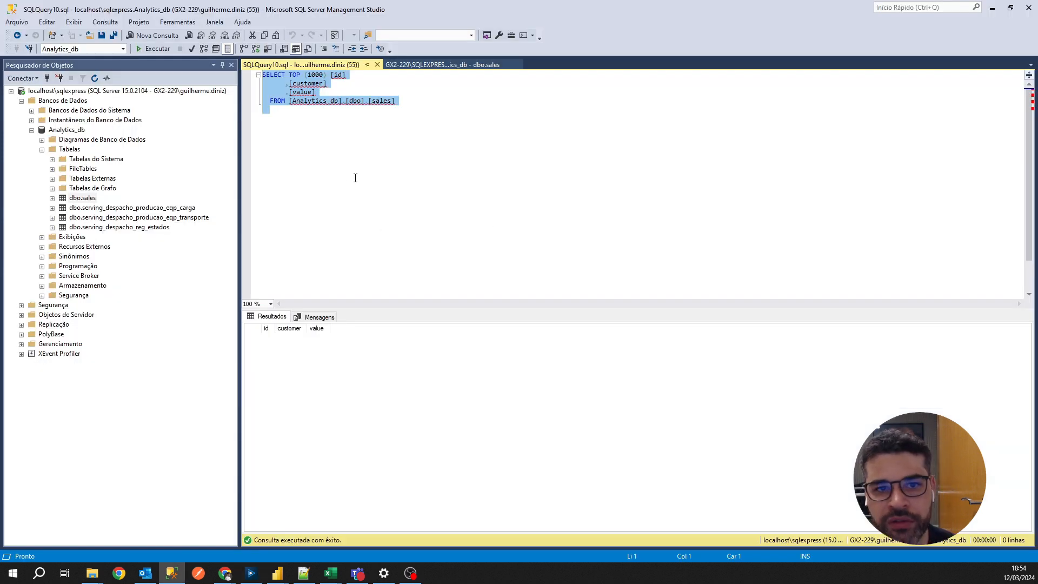
pyautogui.hotkey('alt', 'Tab')
pyautogui.click(41, 130)
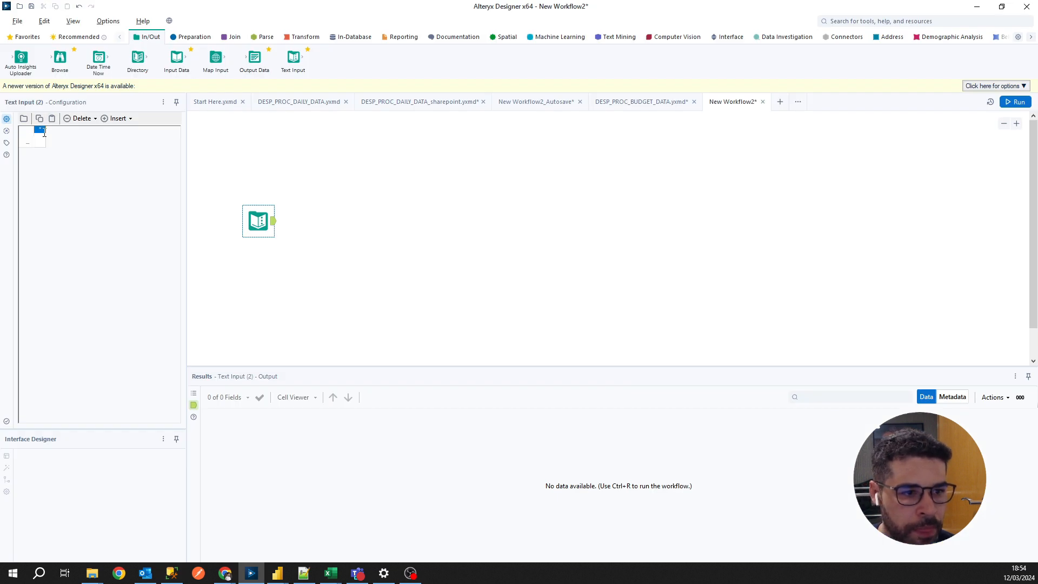
pyautogui.write('customer')
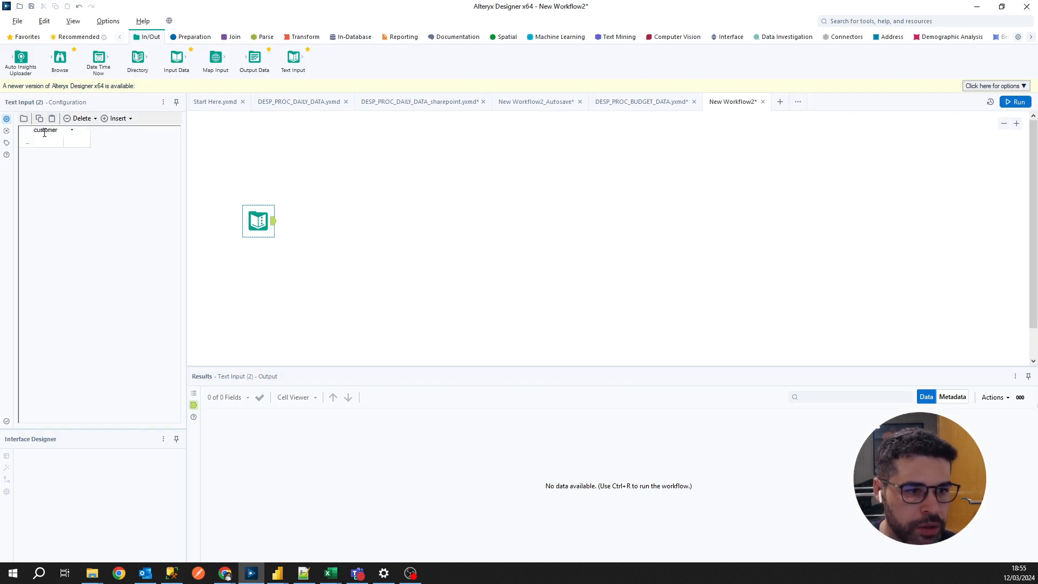
pyautogui.click(70, 131)
pyautogui.write('value')
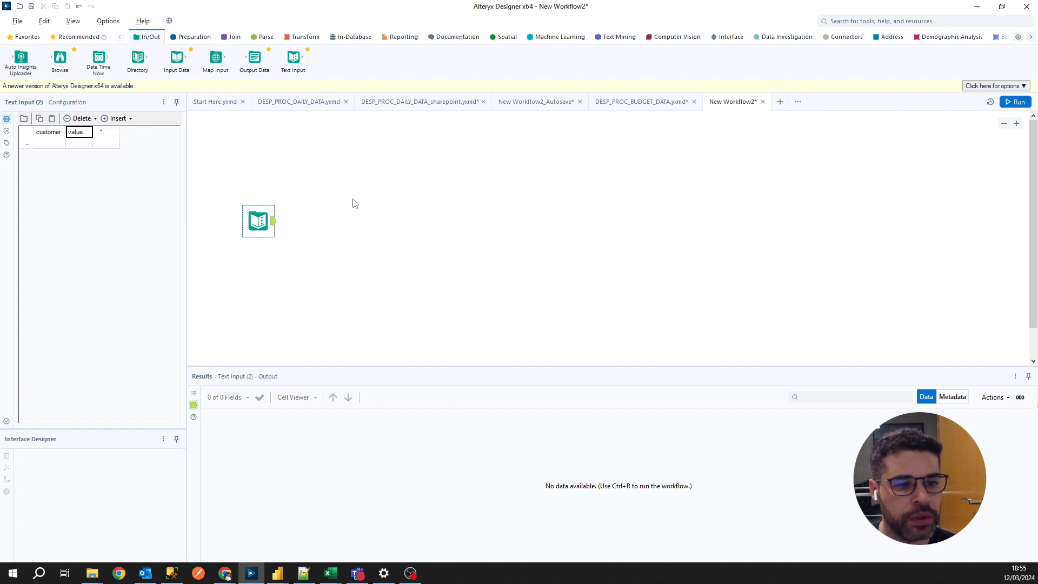
pyautogui.click(324, 190)
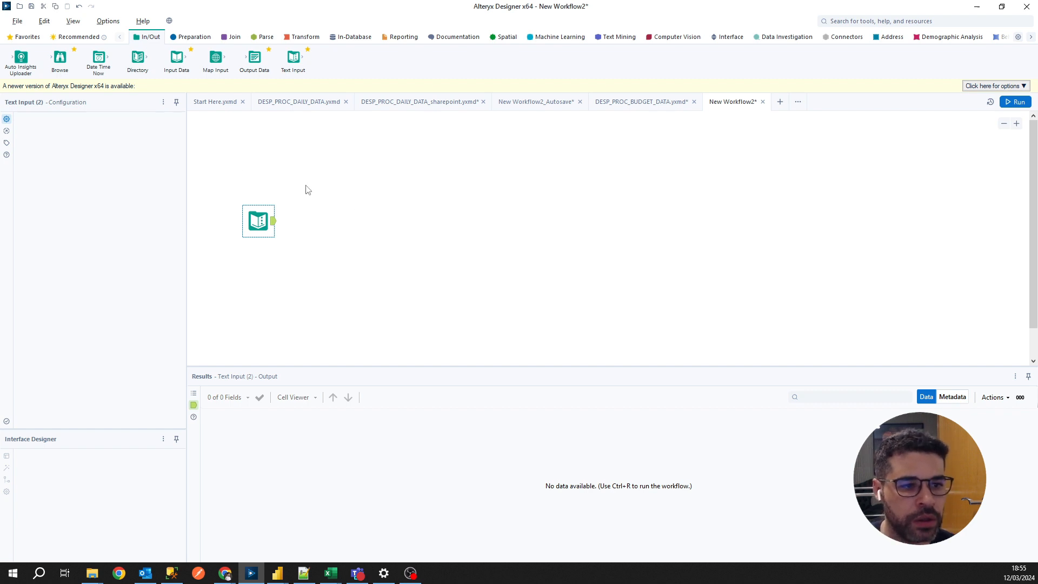
pyautogui.click(254, 223)
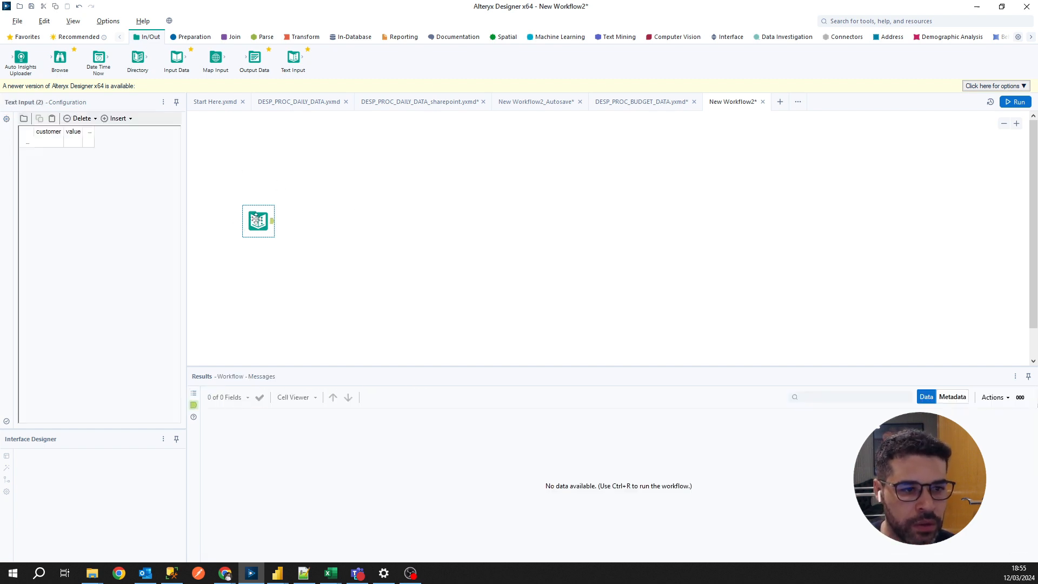
# Step: Fill the first two Text Input rows with customer A, value 200 and customer B, value 300
pyautogui.click(47, 142)
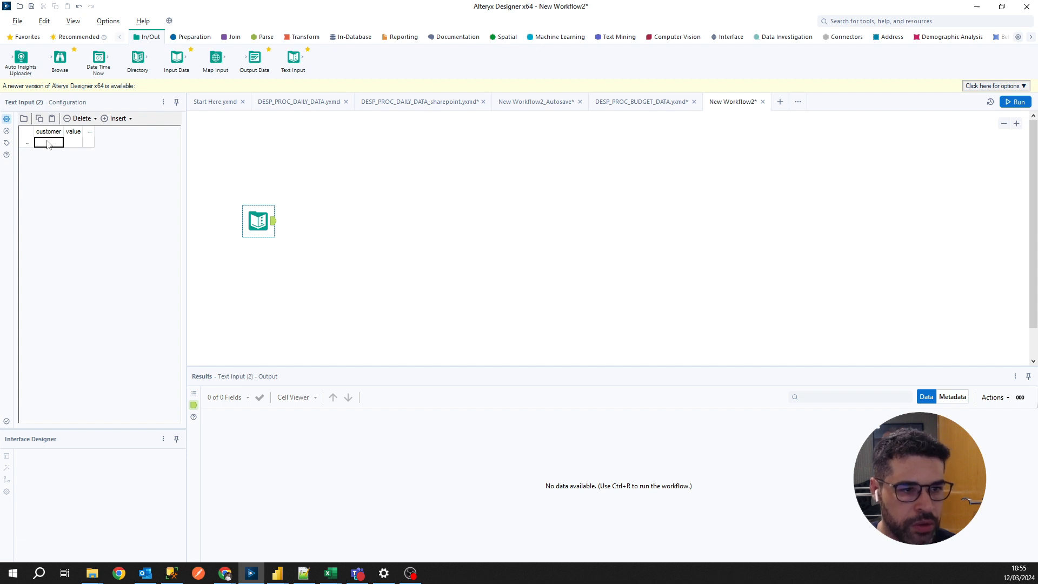
pyautogui.write('A')
pyautogui.press('Tab')
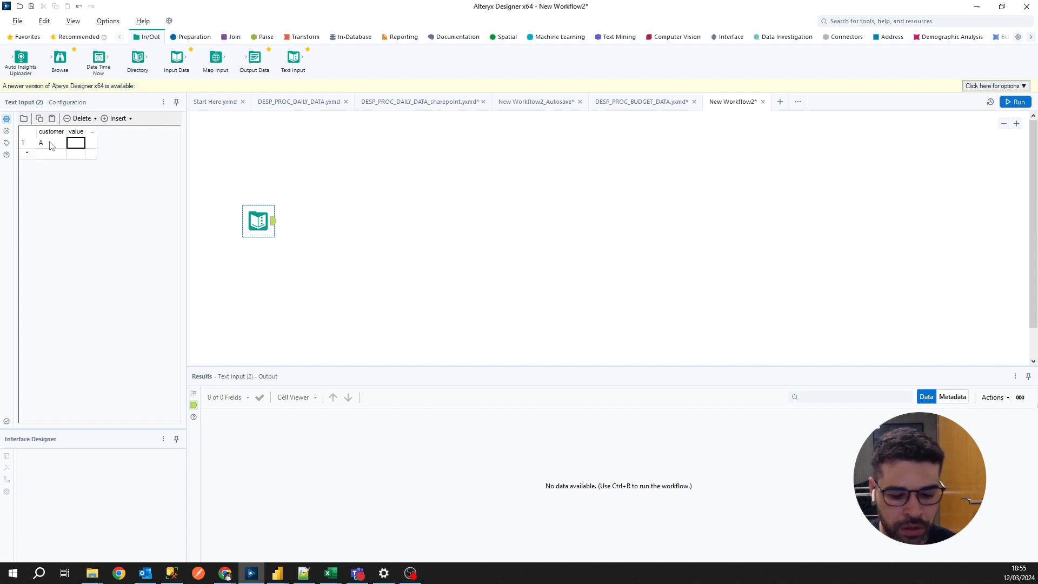
pyautogui.write('200')
pyautogui.click(34, 156)
pyautogui.write('B')
pyautogui.click(70, 155)
pyautogui.write('300')
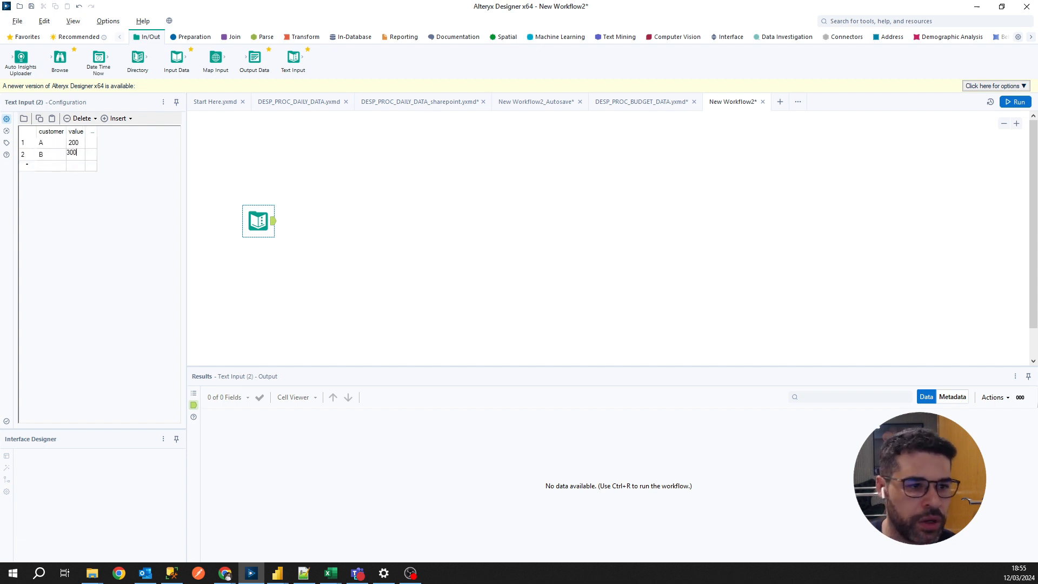
# Step: Add two more Text Input rows: customer C with value 1000 and customer D with value 500
pyautogui.click(53, 165)
pyautogui.write('C')
pyautogui.click(78, 165)
pyautogui.write('1000')
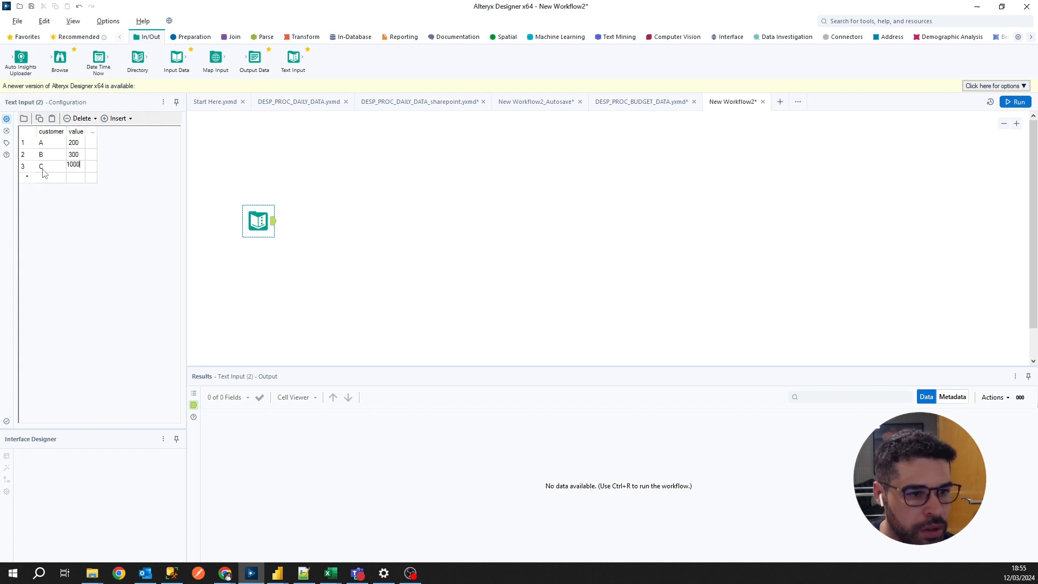
pyautogui.click(44, 176)
pyautogui.write('D')
pyautogui.click(76, 178)
pyautogui.write('500')
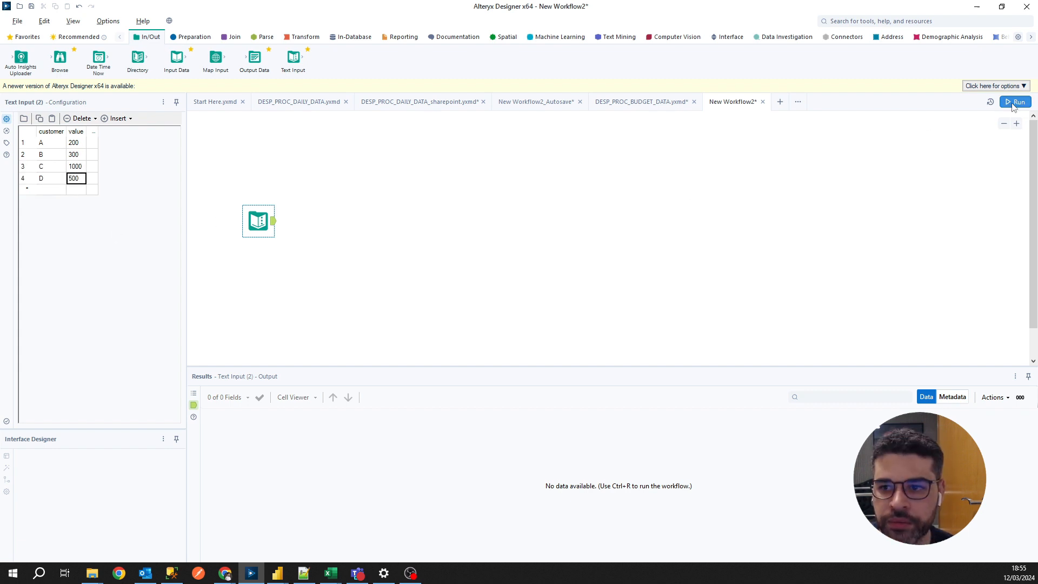
# Step: Run the workflow and inspect the Text Input tool's output records
pyautogui.click(1015, 103)
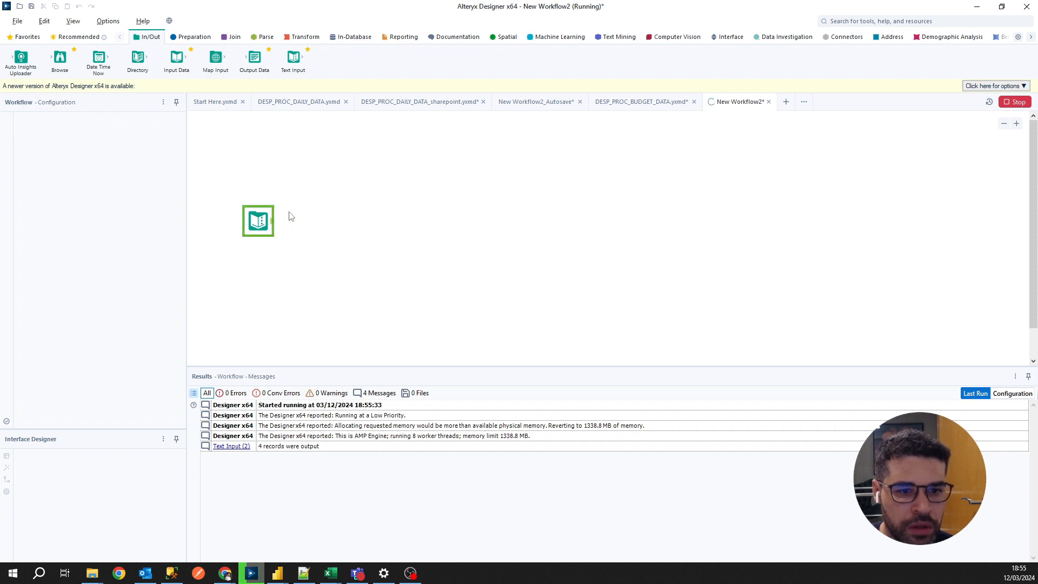
pyautogui.click(270, 220)
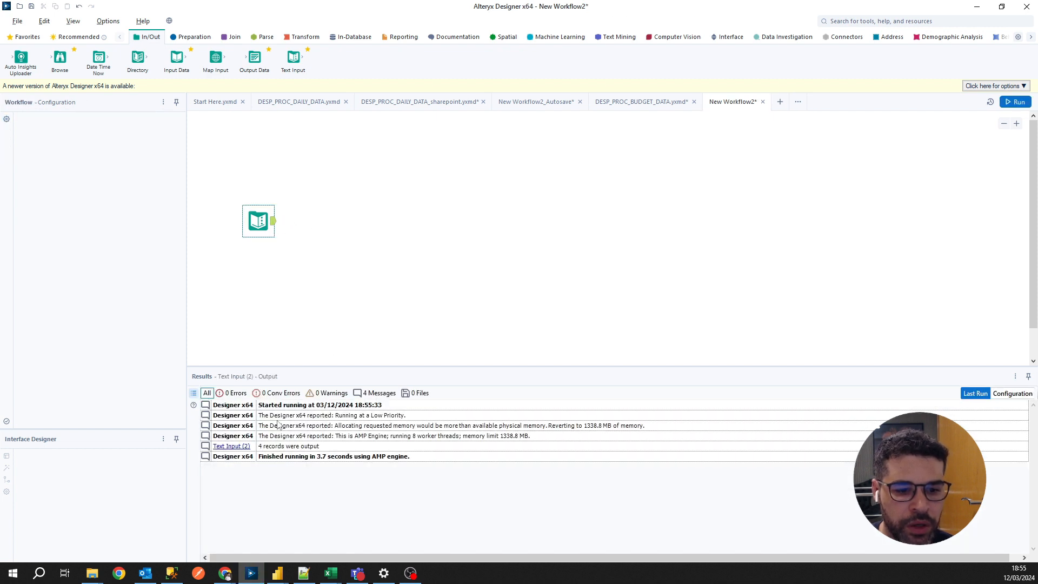
pyautogui.click(272, 224)
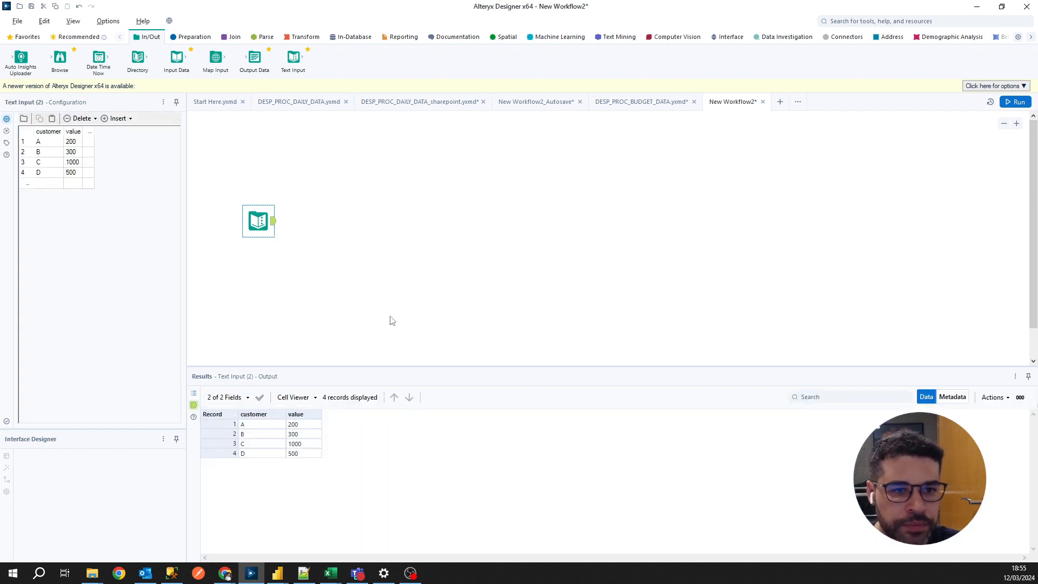
# Step: Place a Select tool connected after the Text Input and widen its configuration to read the full field sizes
pyautogui.click(364, 216)
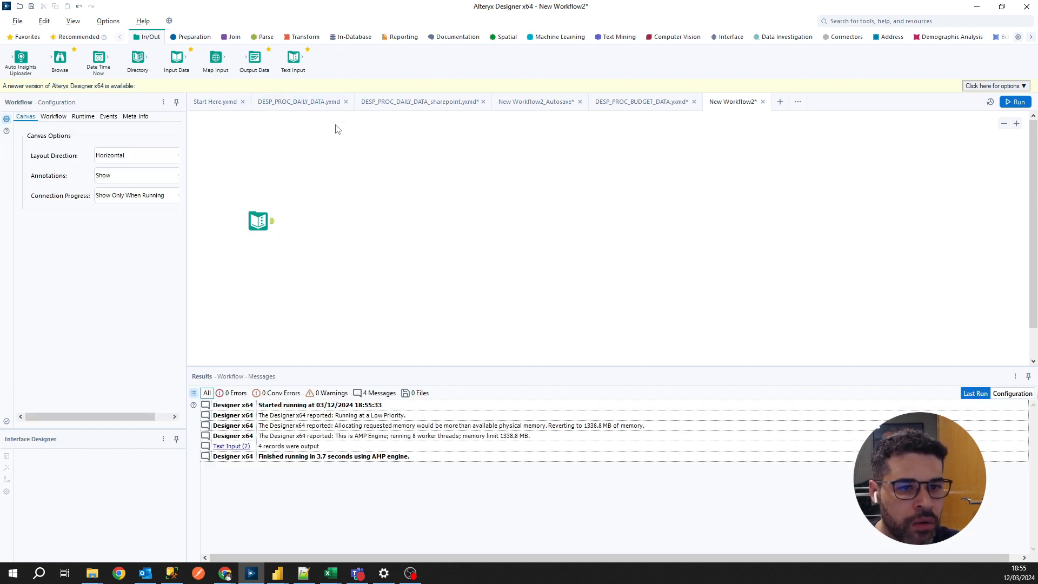
pyautogui.click(187, 37)
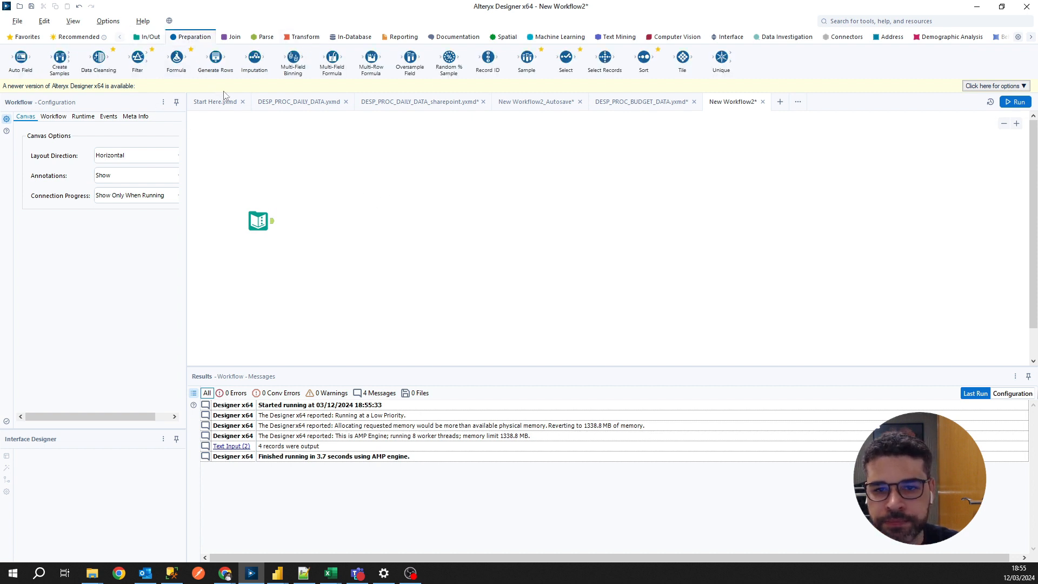
pyautogui.moveTo(566, 57); pyautogui.dragTo(314, 221)
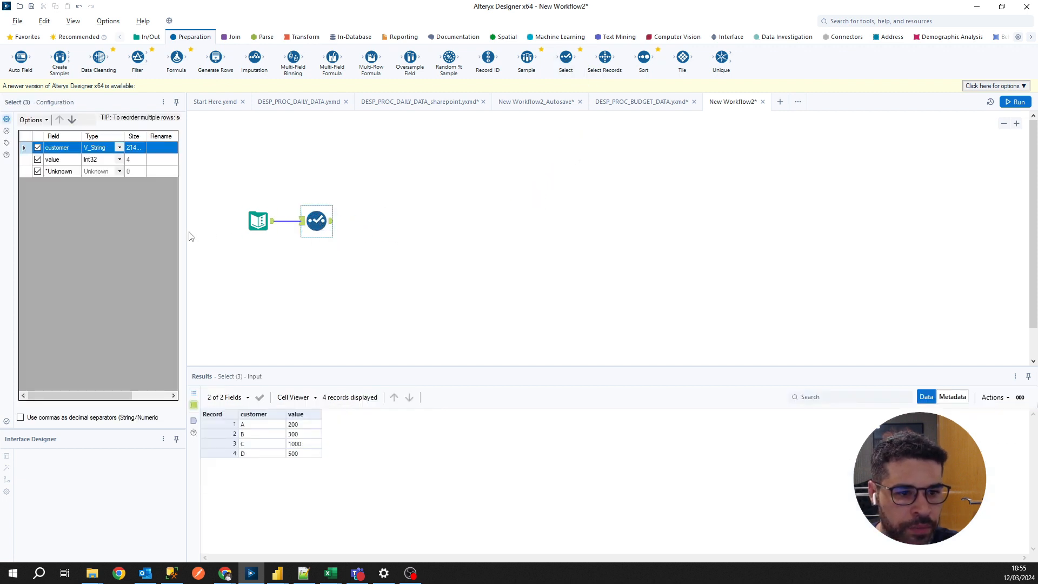
pyautogui.moveTo(189, 237); pyautogui.dragTo(246, 228)
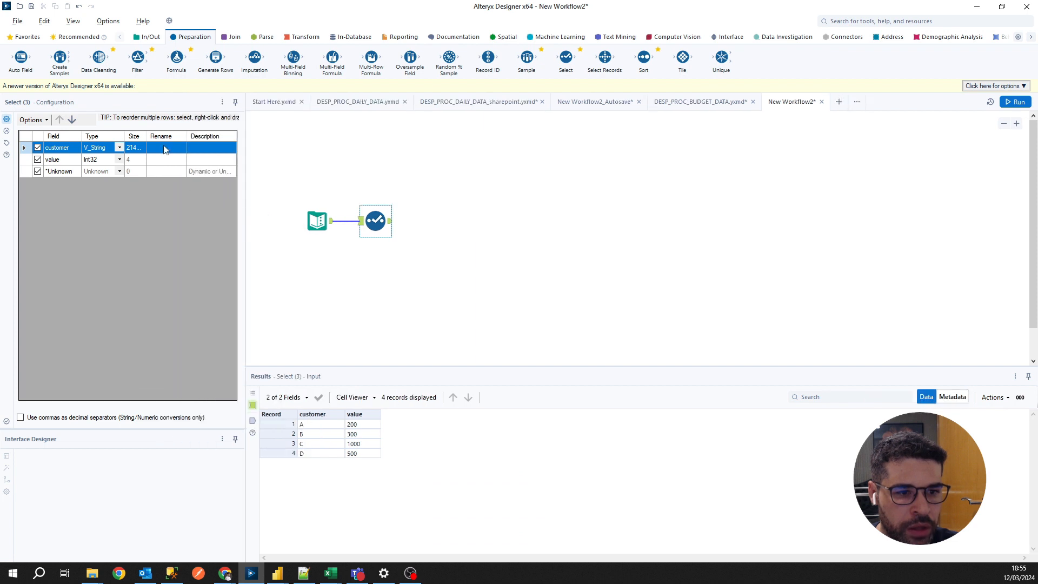
pyautogui.moveTo(186, 134); pyautogui.dragTo(172, 133)
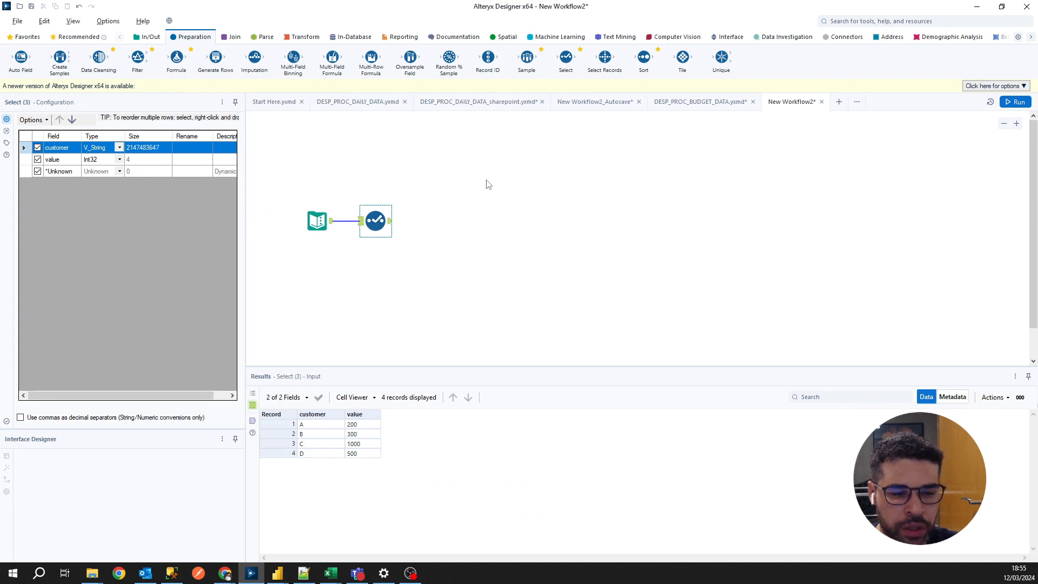
# Step: In the Select tool, exclude the *Unknown field and change the value field's type to V_String
pyautogui.click(375, 221)
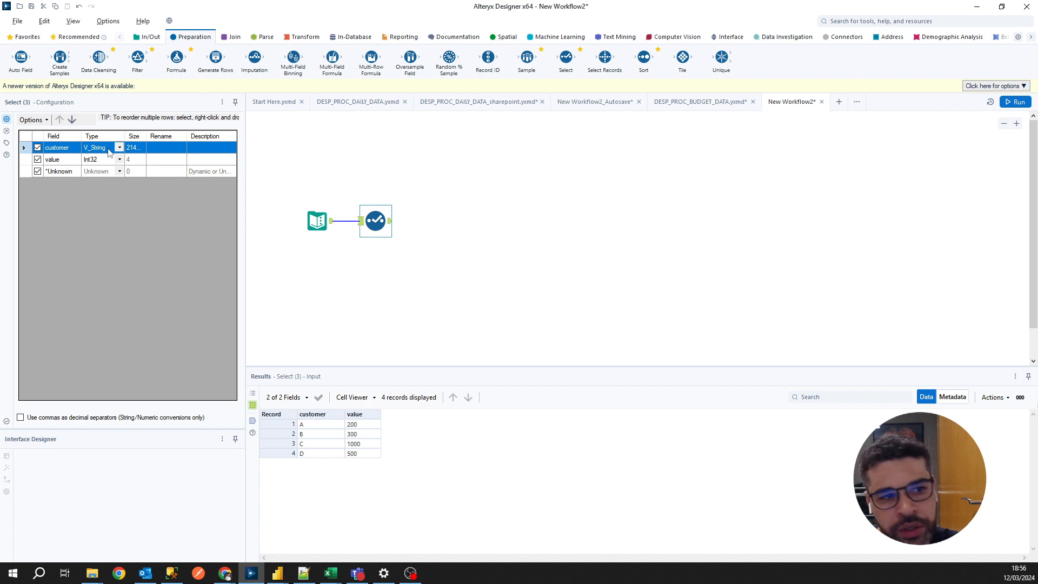
pyautogui.click(37, 171)
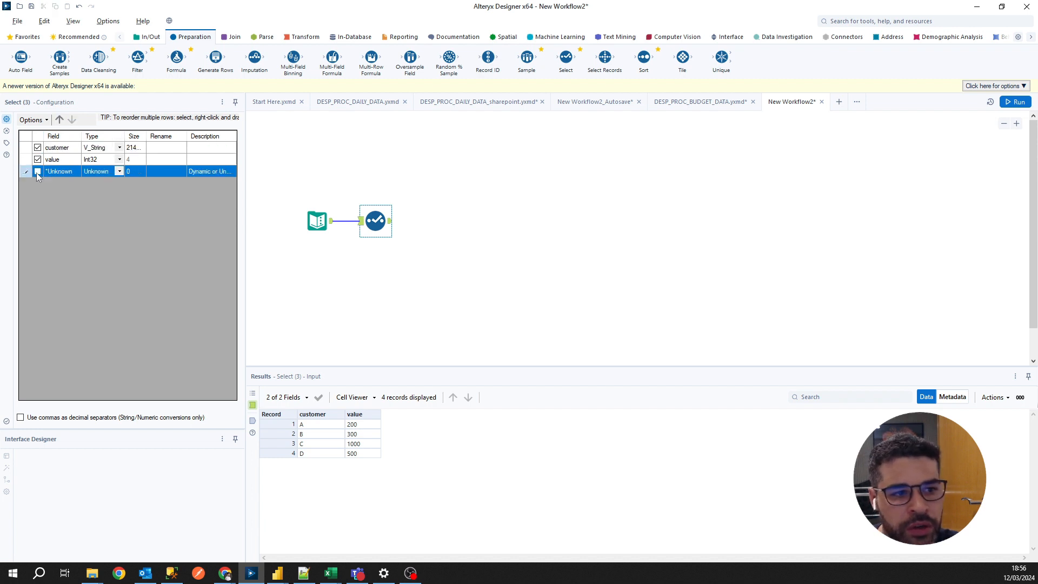
pyautogui.click(333, 228)
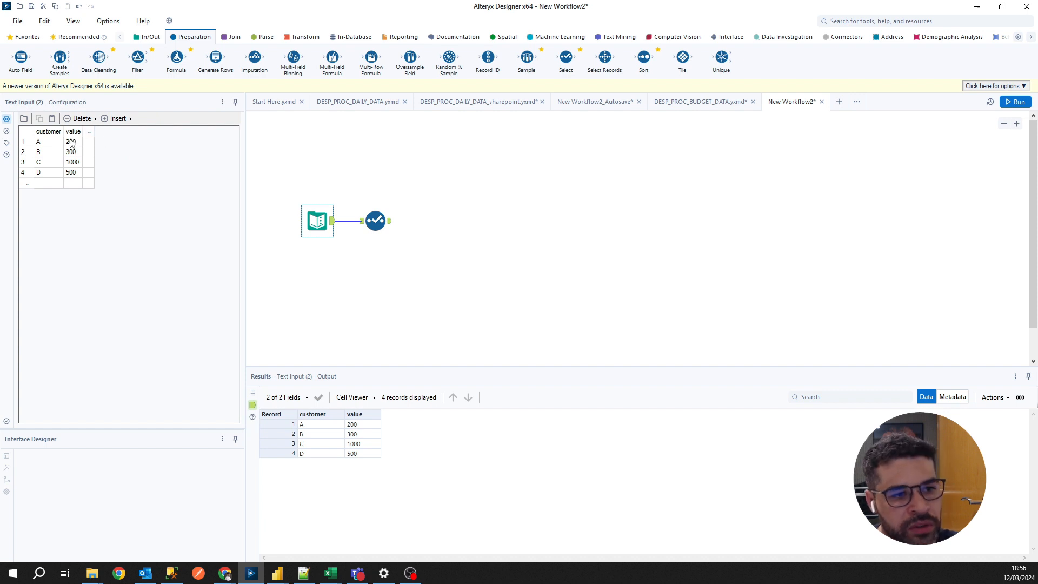
pyautogui.click(388, 222)
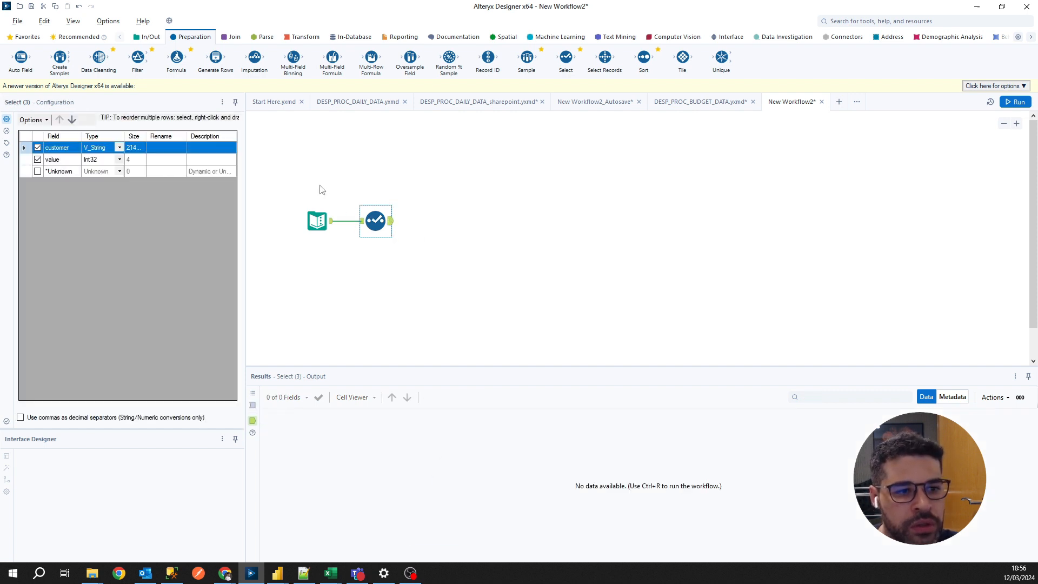
pyautogui.click(112, 161)
pyautogui.click(119, 160)
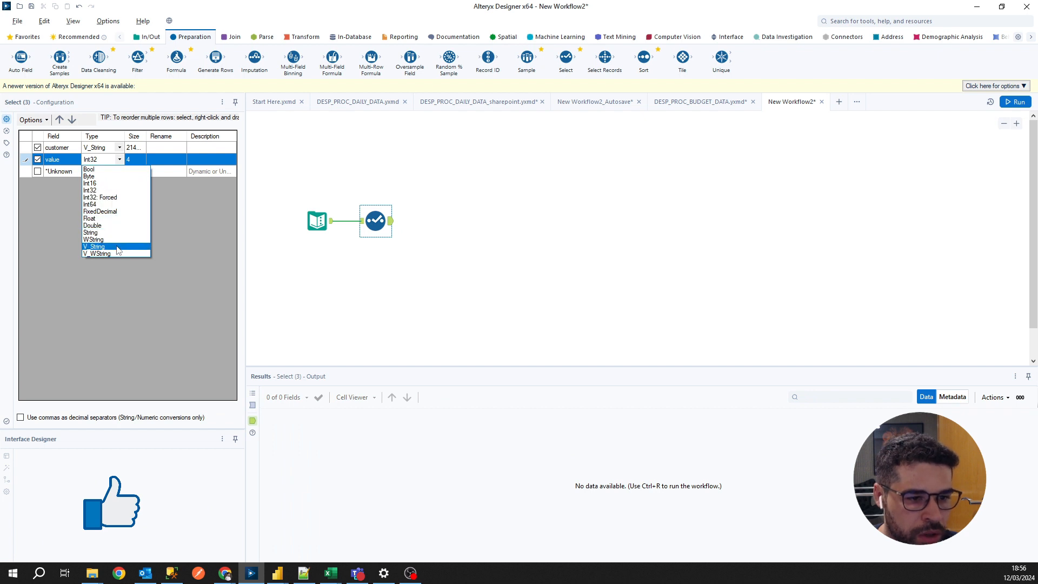
pyautogui.click(96, 246)
pyautogui.moveTo(146, 136); pyautogui.dragTo(160, 138)
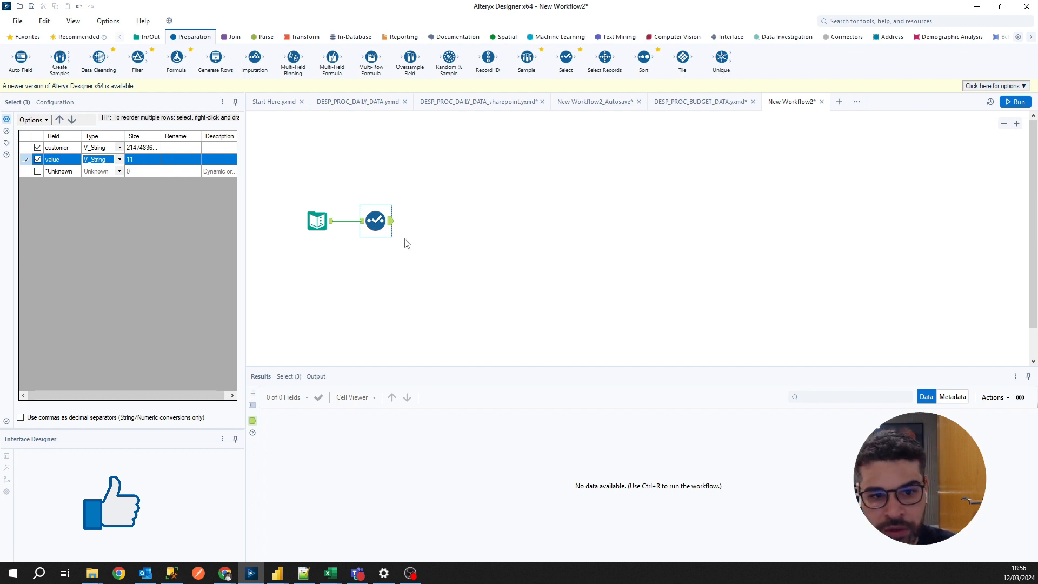
# Step: Rerun the workflow and check the Select tool's records and the customer field's size
pyautogui.click(1011, 106)
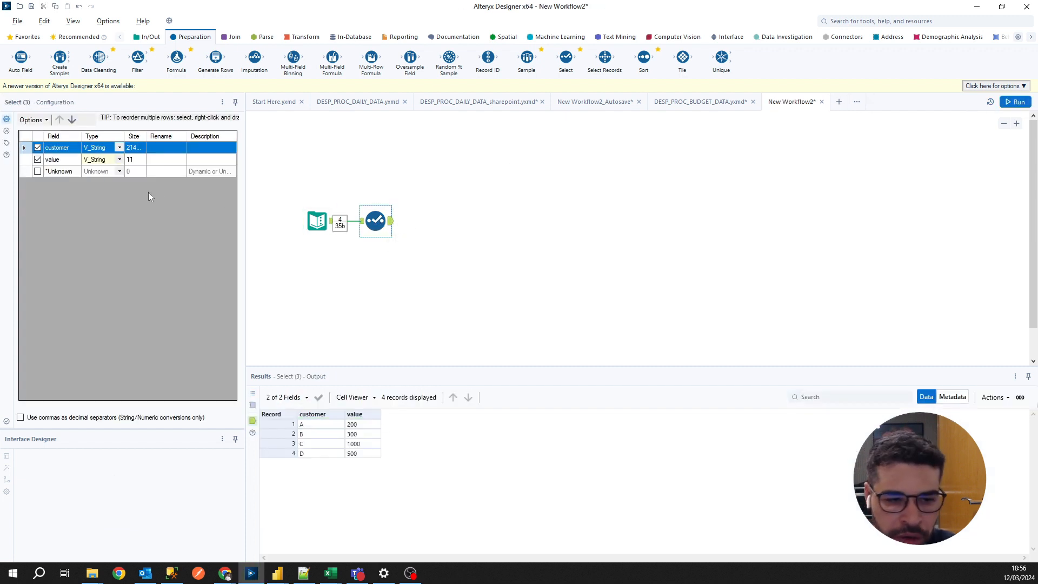
pyautogui.doubleClick(146, 135)
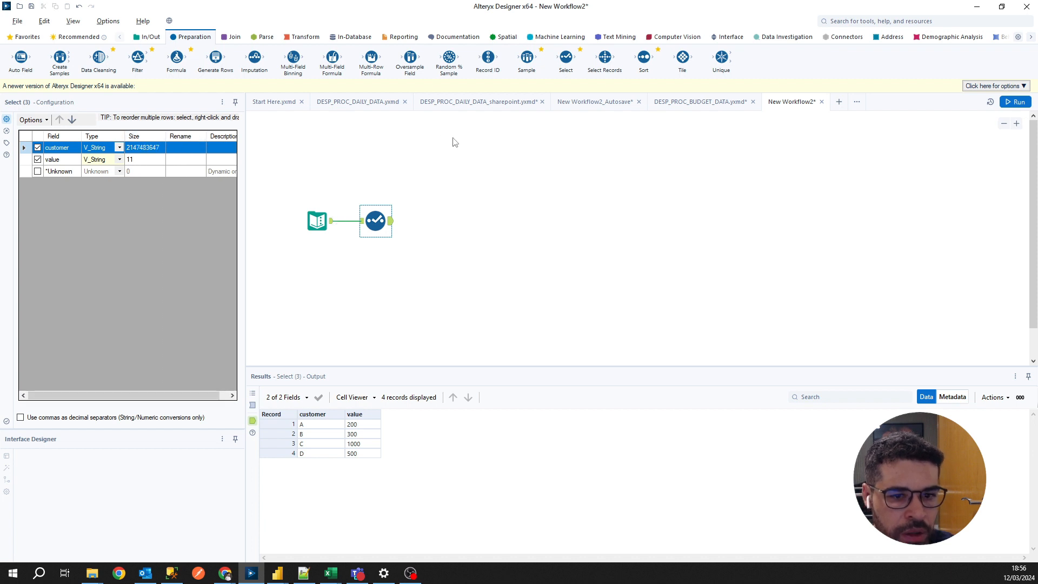
pyautogui.click(453, 142)
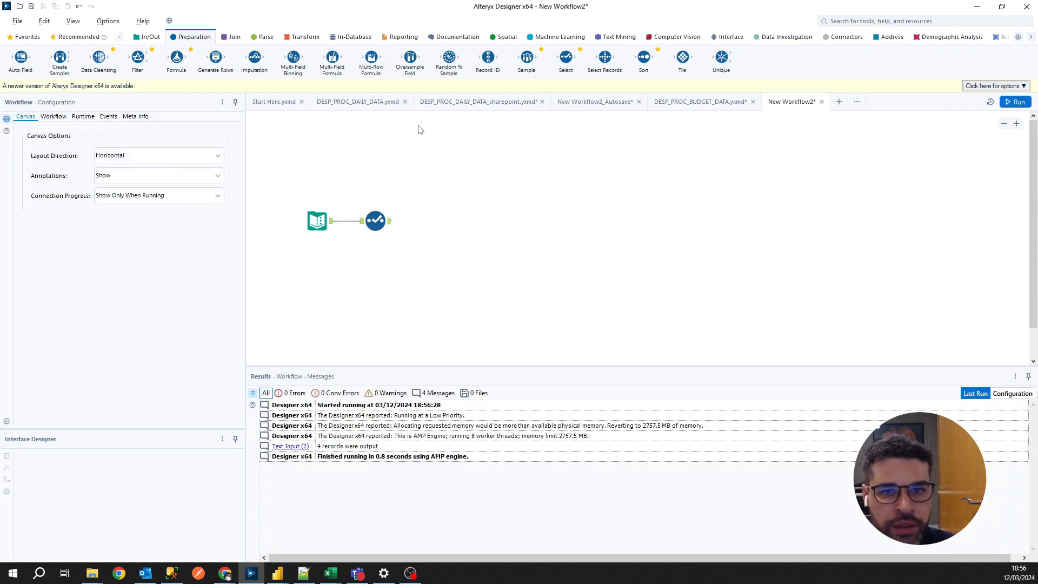
# Step: Connect an Output Data tool after the Select tool and choose the recent SQLOLEDB connection to Analytics_db on localhost\sqlexpress
pyautogui.click(155, 36)
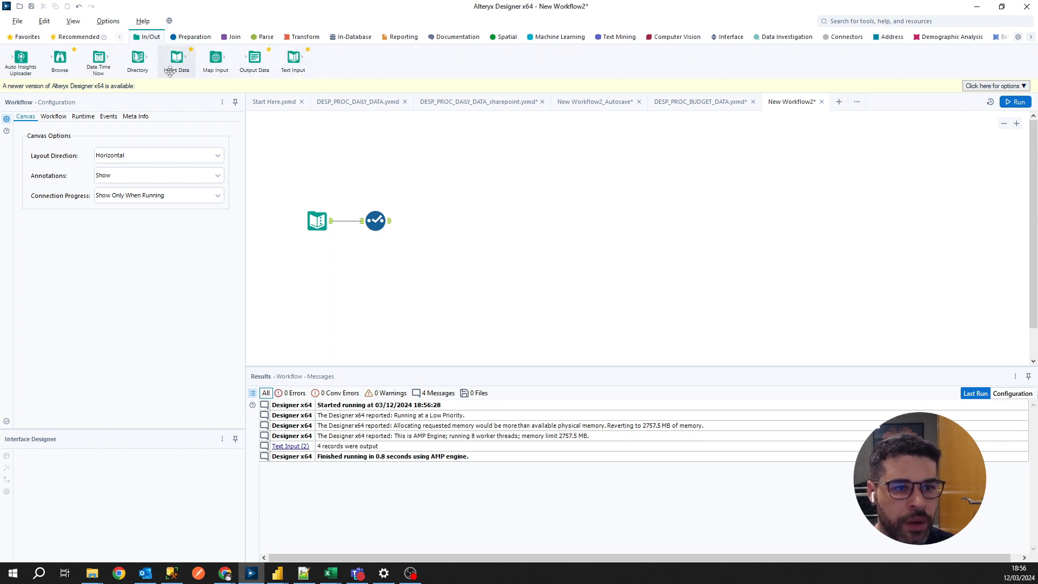
pyautogui.moveTo(255, 59); pyautogui.dragTo(436, 221)
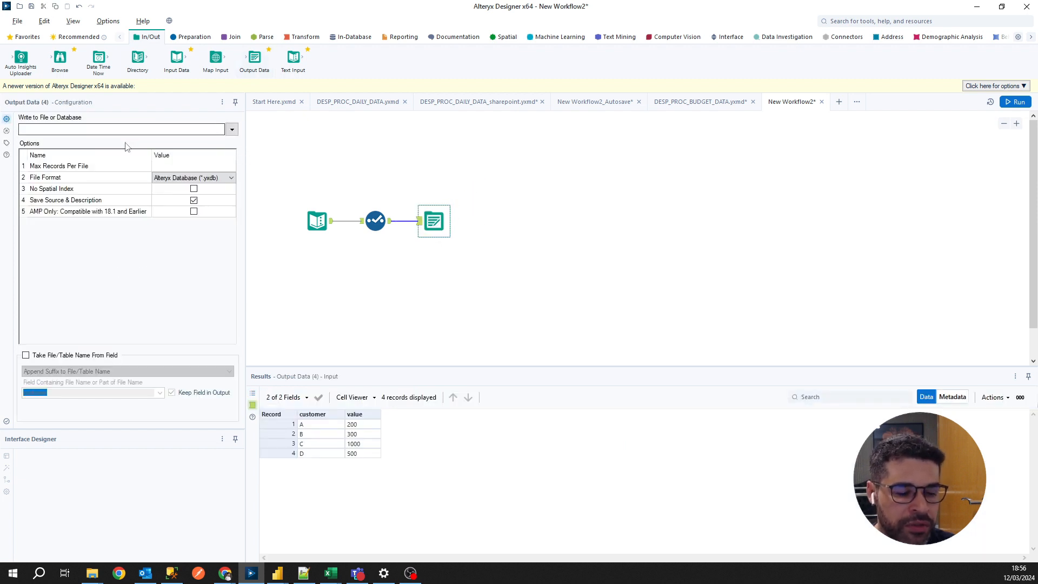
pyautogui.click(232, 131)
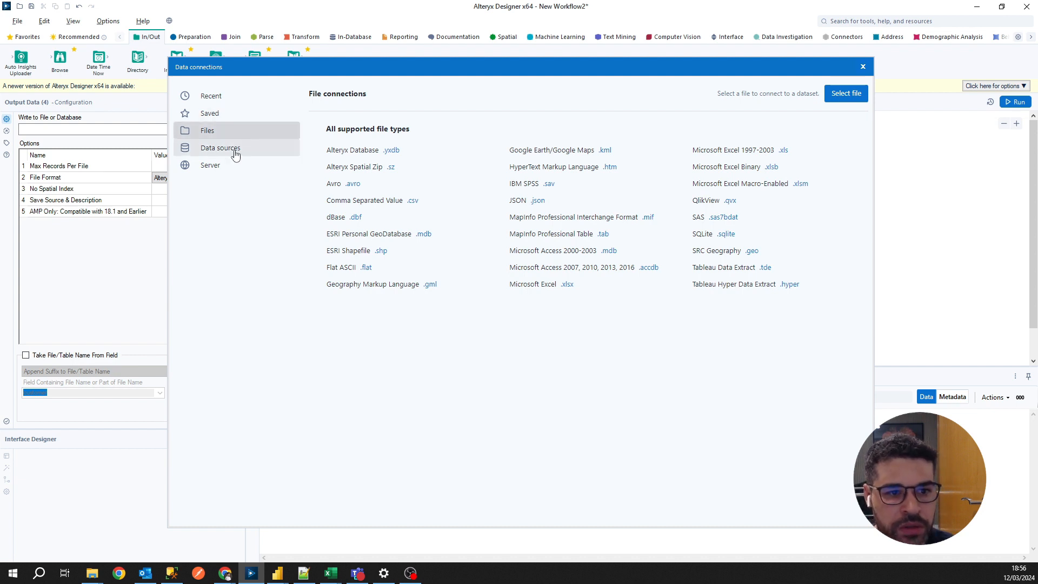
pyautogui.click(234, 151)
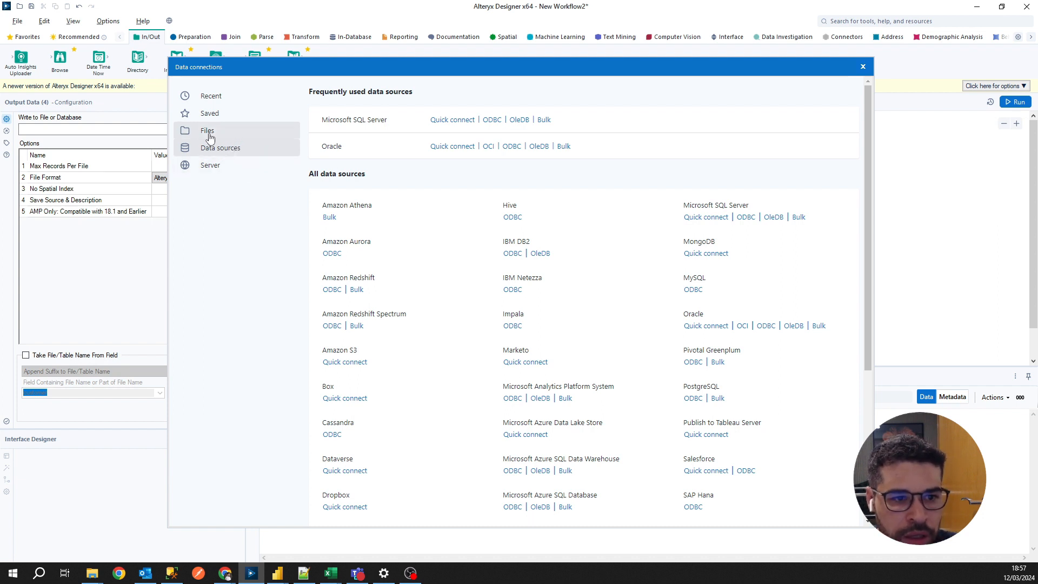
pyautogui.click(233, 98)
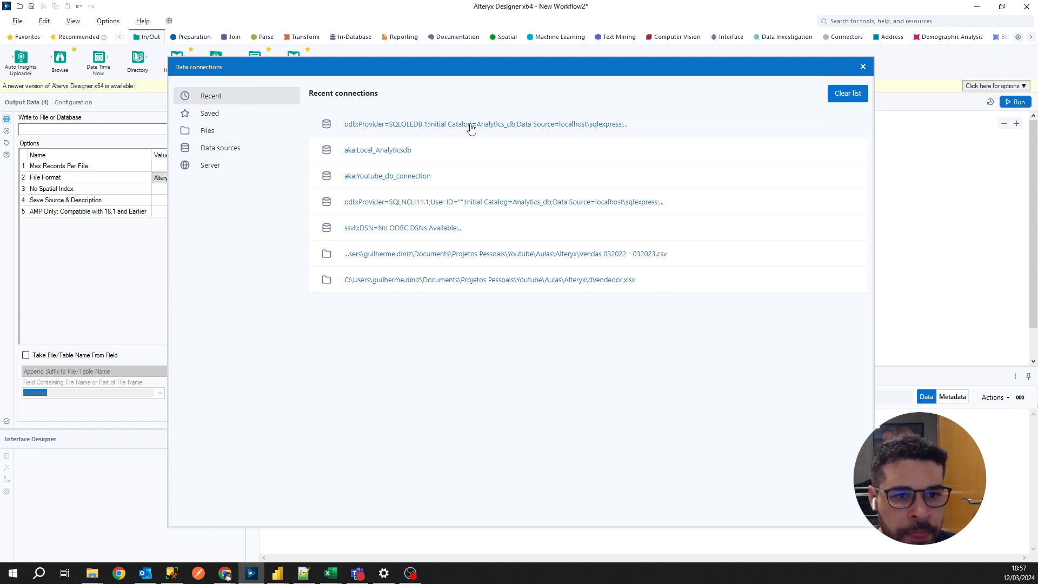
pyautogui.click(472, 124)
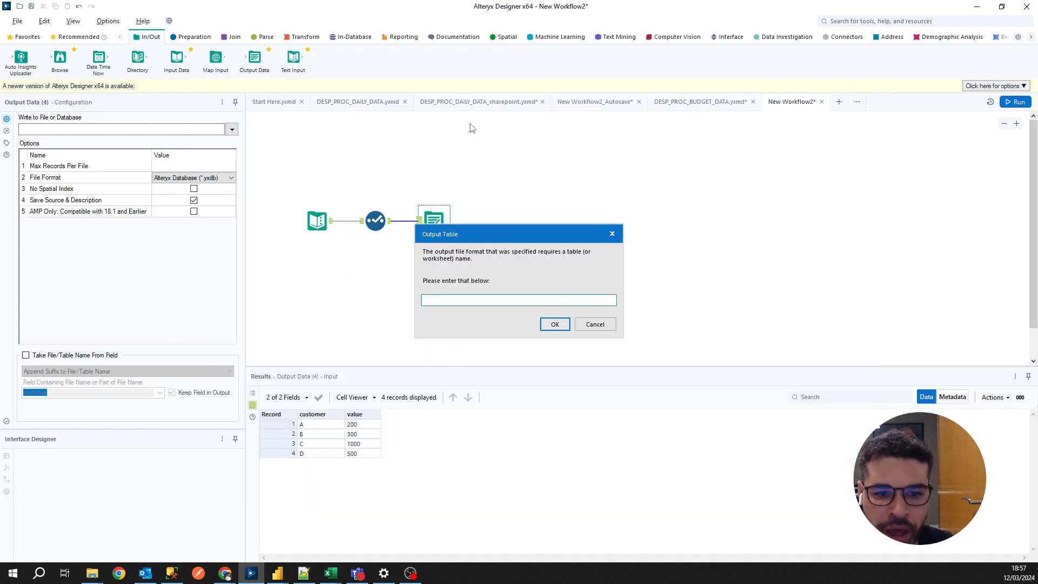
# Step: Copy the sales table name from the query in SQL Server Management Studio and set it as the output table in Alteryx Designer
pyautogui.moveTo(480, 234); pyautogui.dragTo(531, 216)
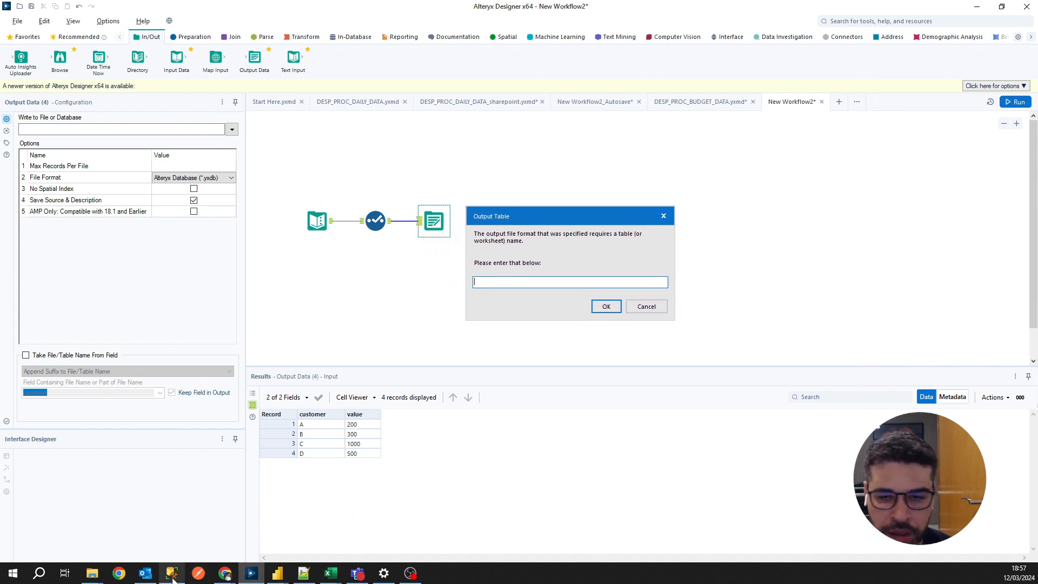
pyautogui.moveTo(173, 577)
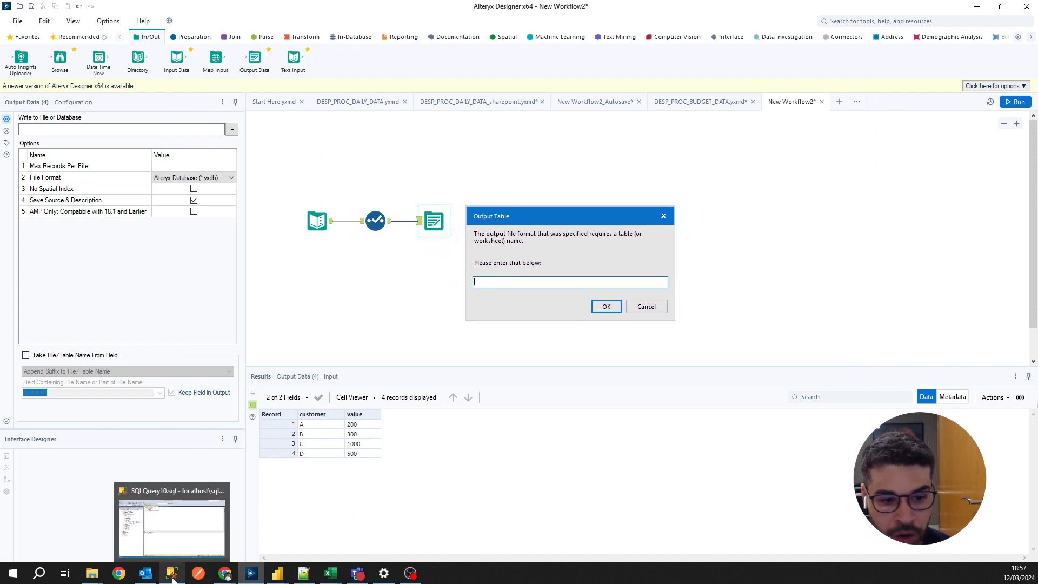
pyautogui.click(184, 551)
pyautogui.click(383, 103)
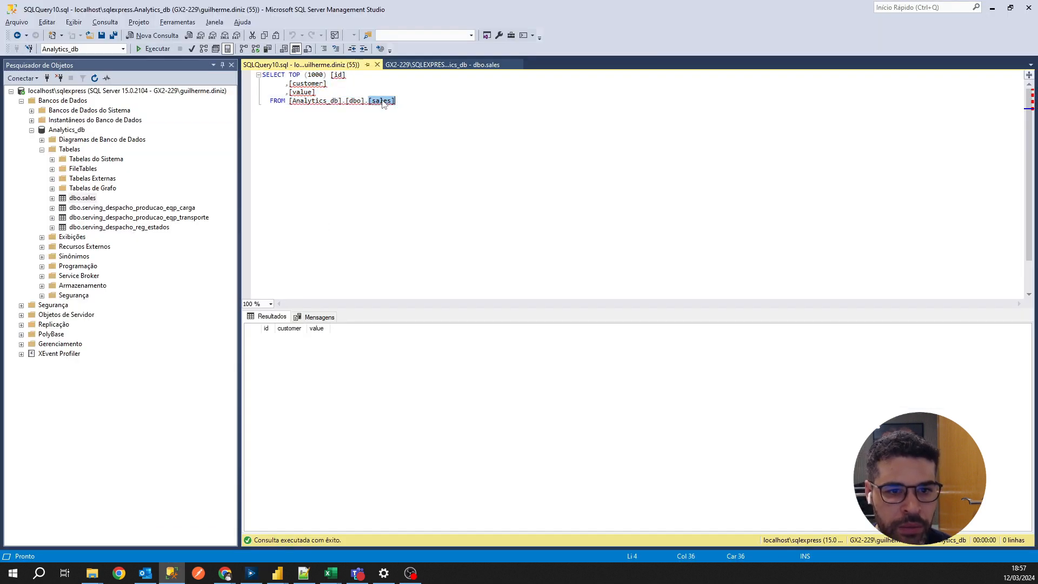
pyautogui.doubleClick(385, 101)
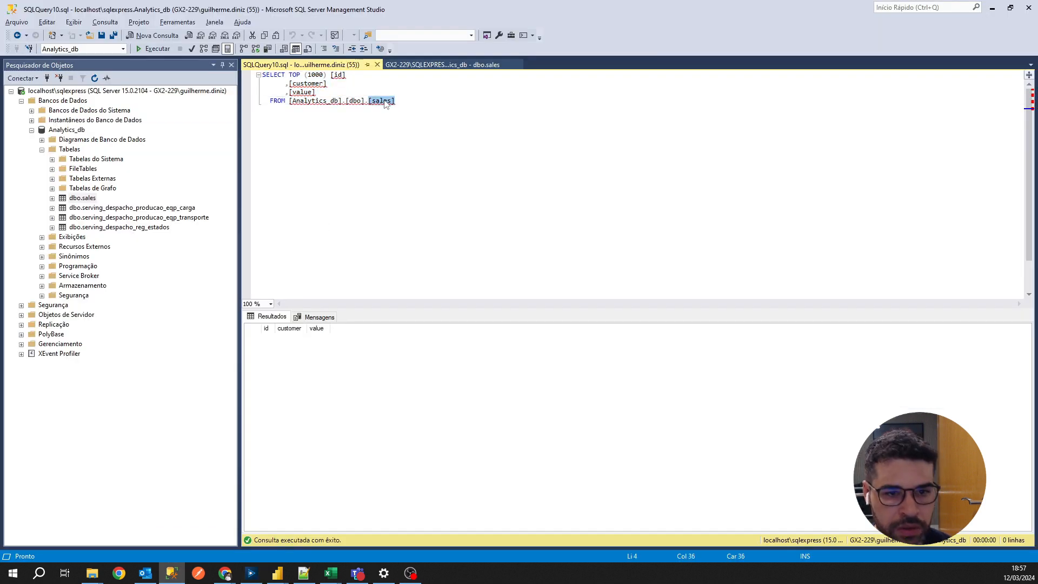
pyautogui.hotkey('alt', 'Tab')
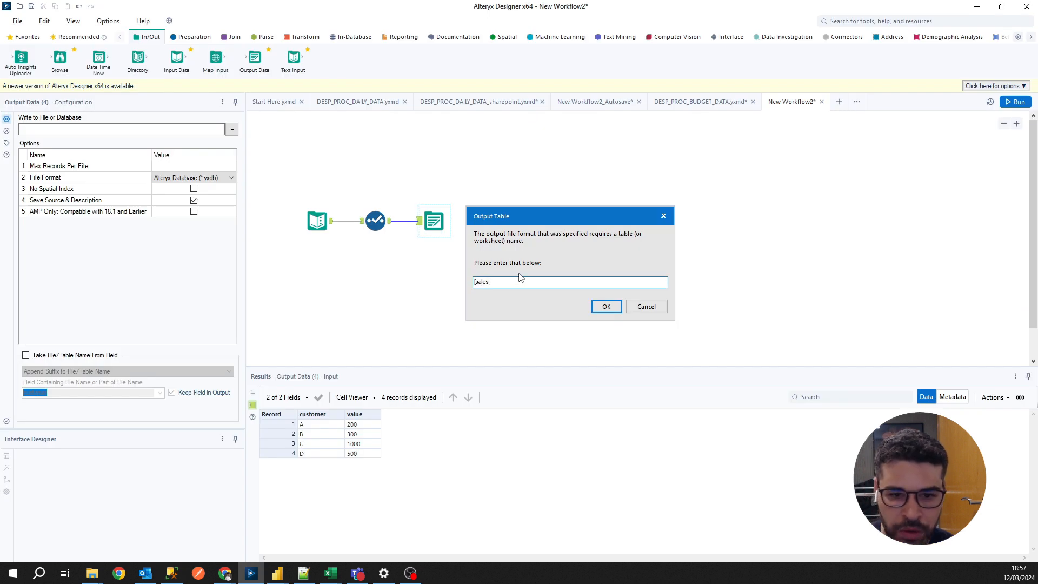
pyautogui.click(606, 307)
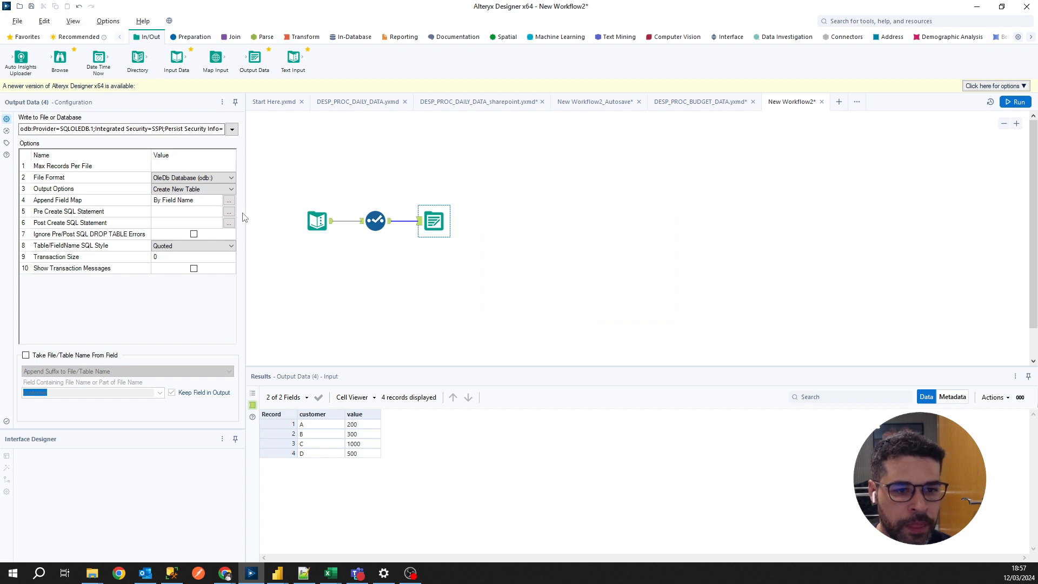
pyautogui.moveTo(246, 210); pyautogui.dragTo(312, 189)
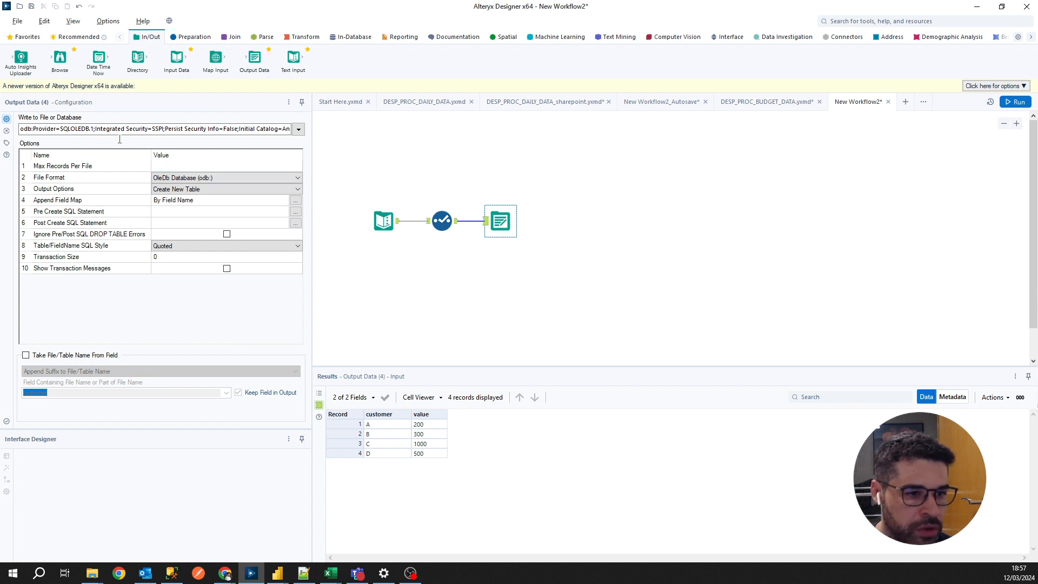
# Step: Set the Output Data tool's output option to Append Existing and map the append fields by name
pyautogui.click(258, 191)
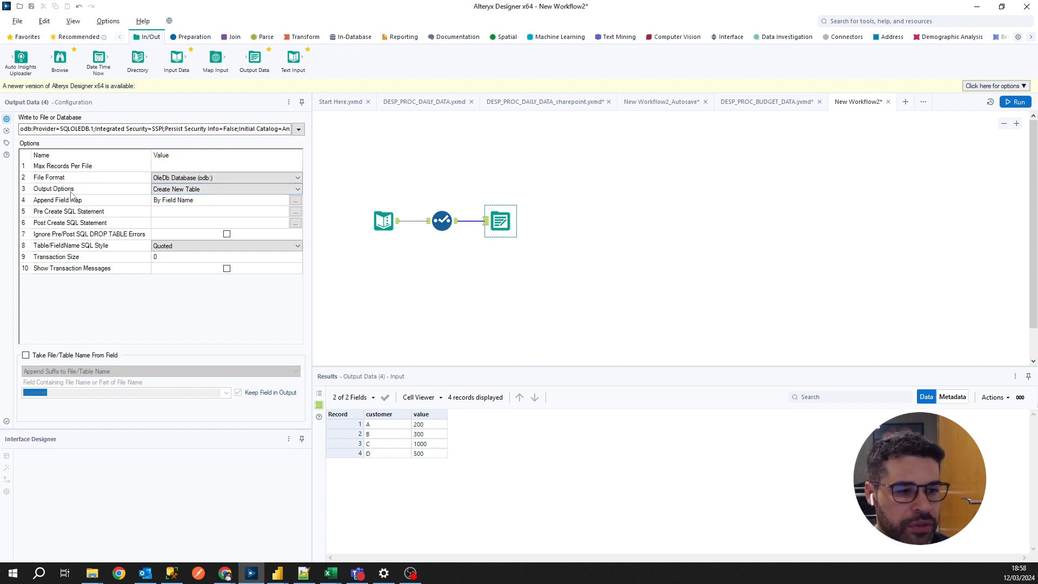
pyautogui.click(298, 189)
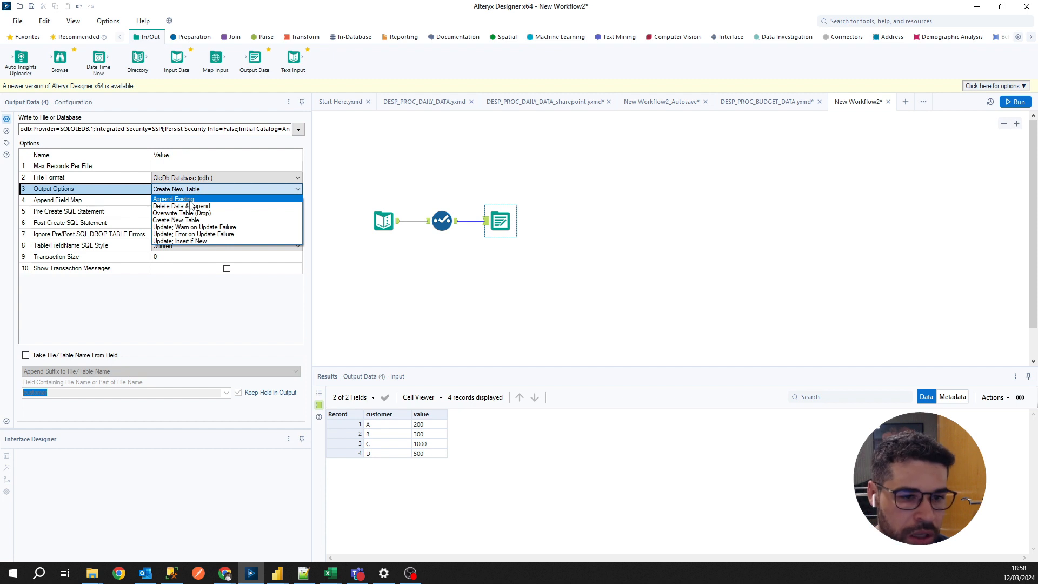
pyautogui.click(190, 200)
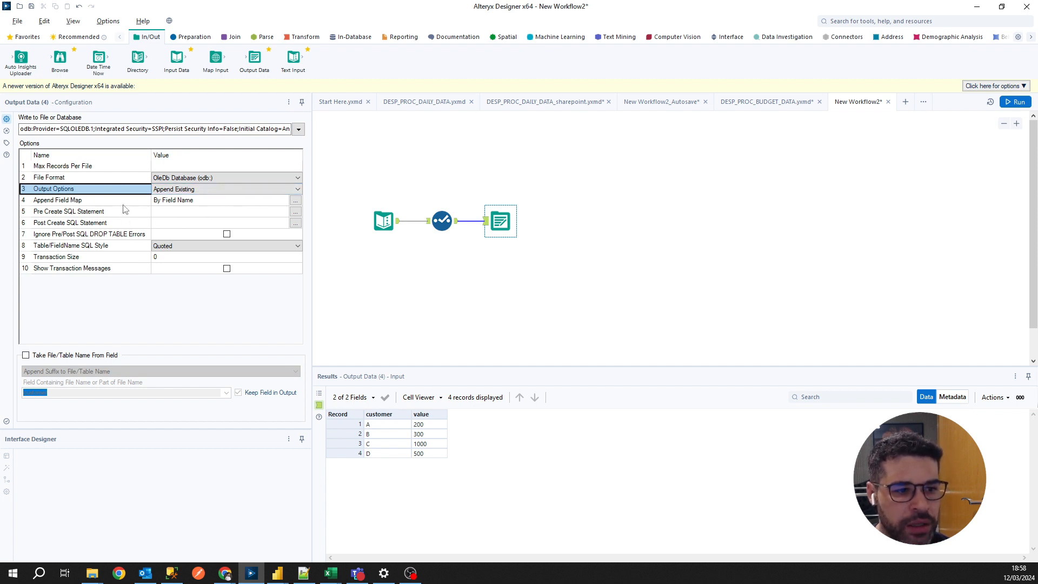
pyautogui.click(295, 200)
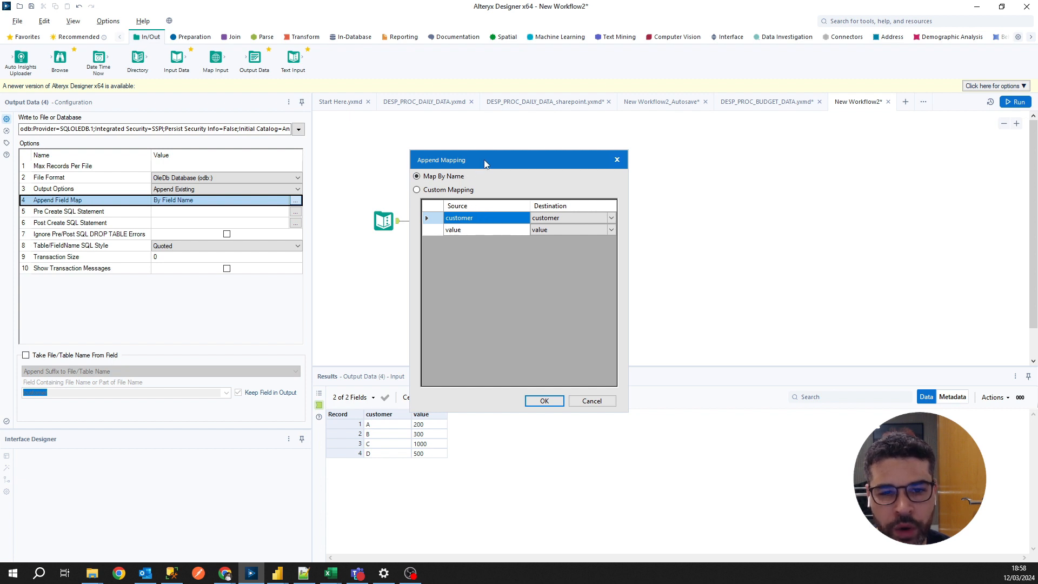
pyautogui.moveTo(485, 160); pyautogui.dragTo(621, 149)
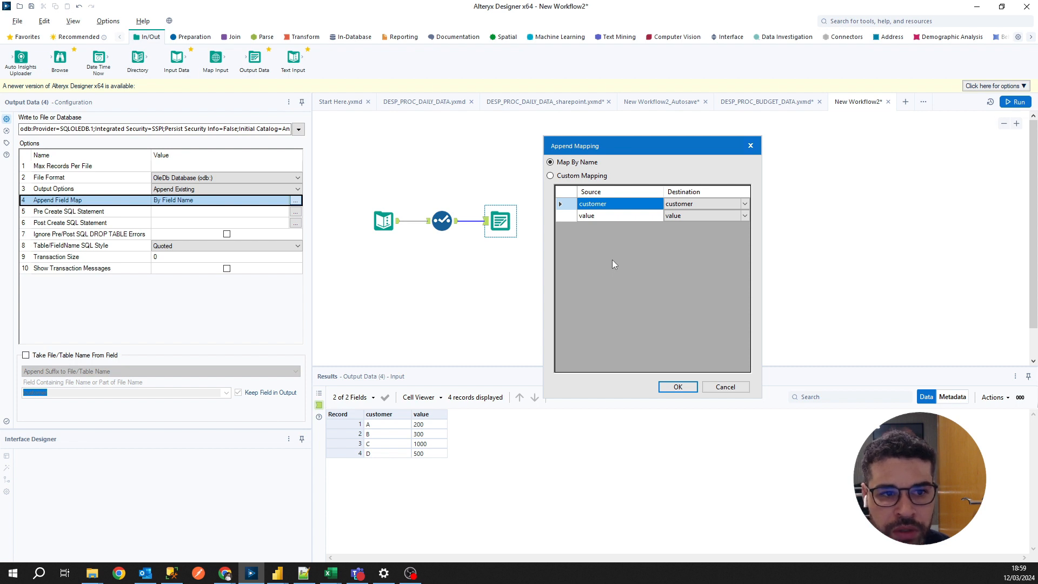
pyautogui.click(678, 387)
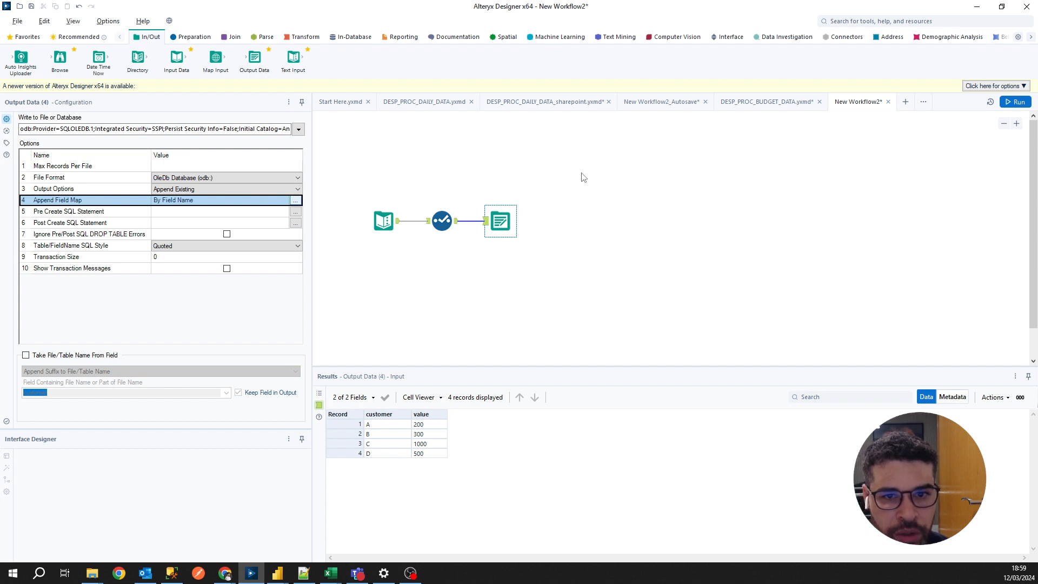
# Step: Run the workflow, review the Output Data tool's messages, and check the sales table's customer and value column types in SQL Server Management Studio
pyautogui.click(1020, 103)
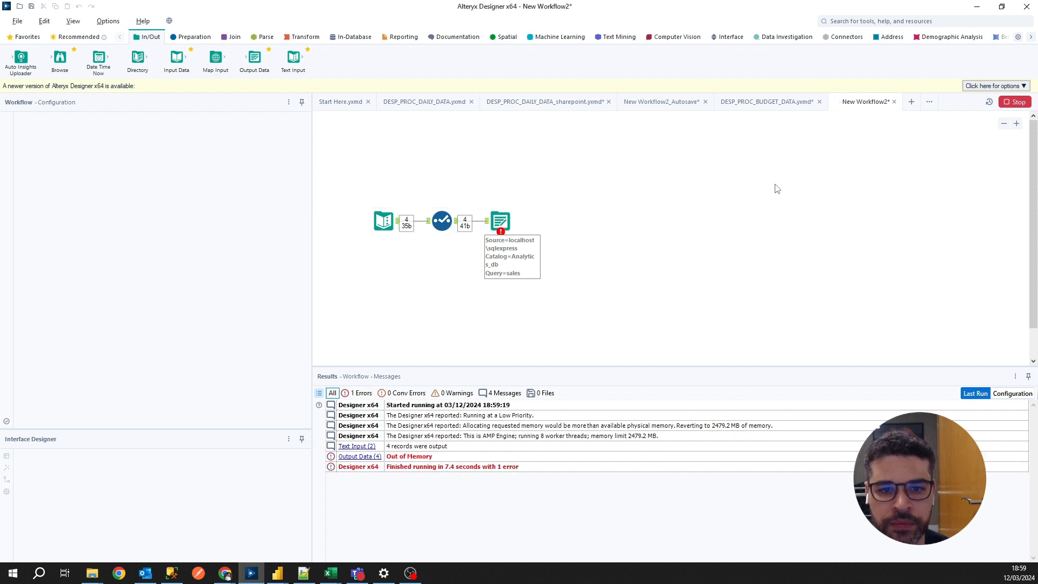
pyautogui.click(500, 218)
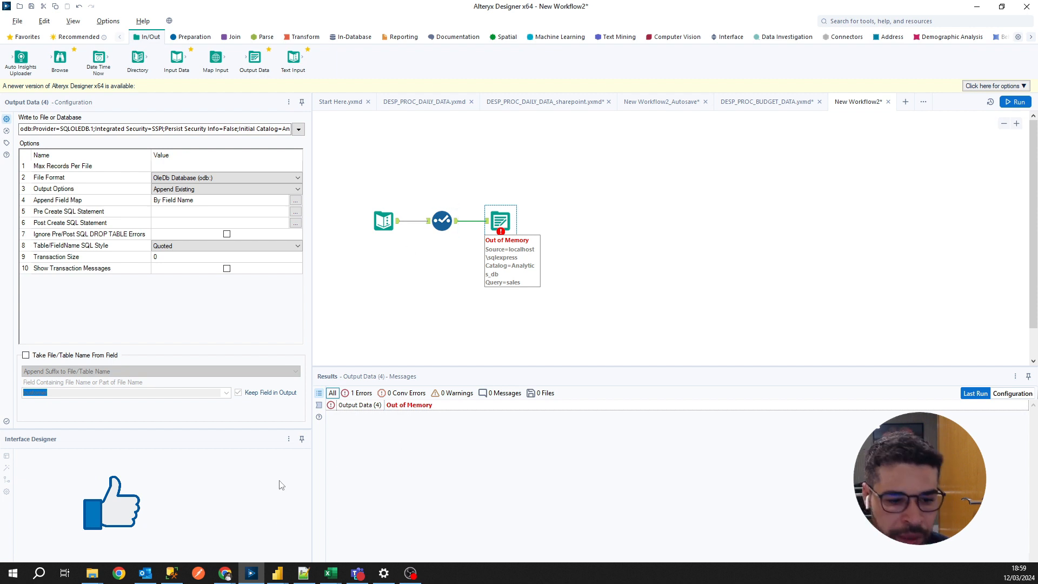
pyautogui.click(172, 573)
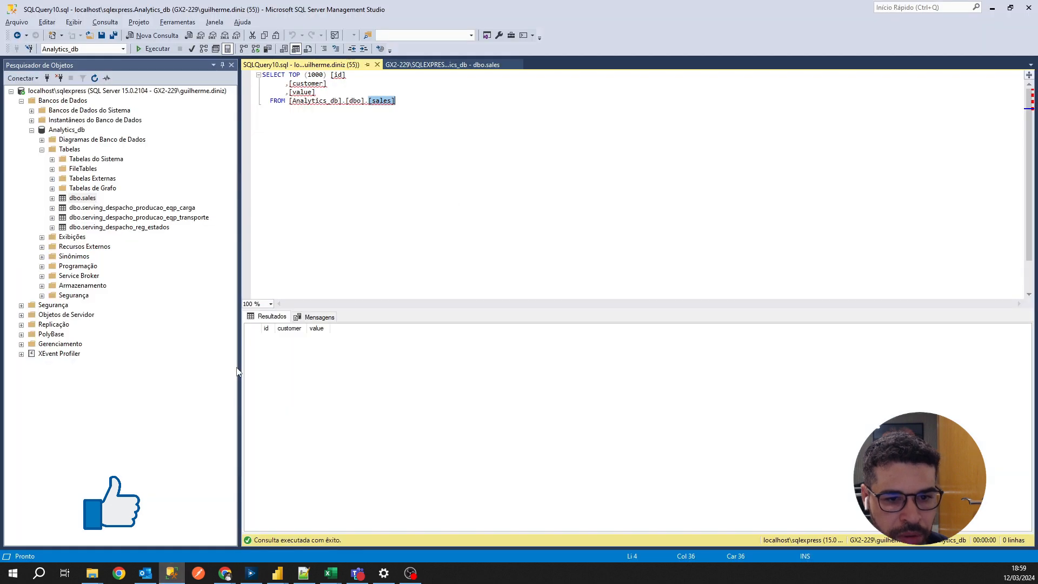
pyautogui.doubleClick(78, 199)
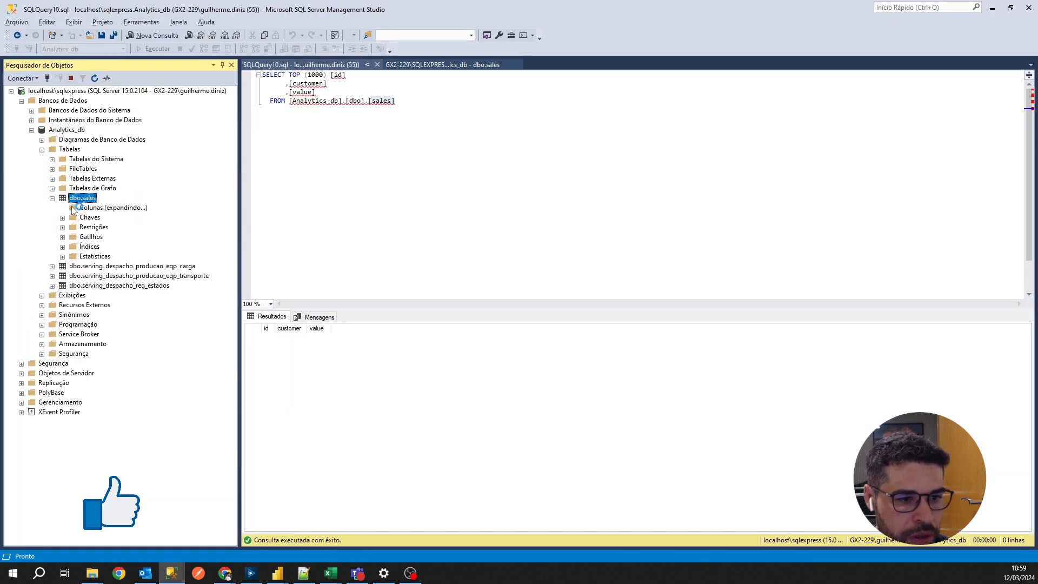
pyautogui.click(97, 230)
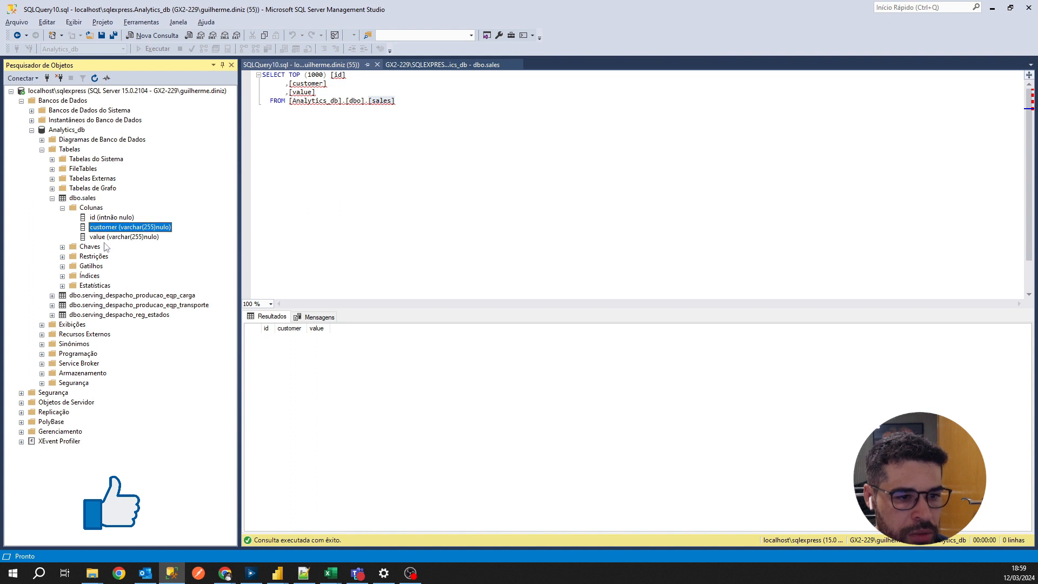
pyautogui.click(123, 238)
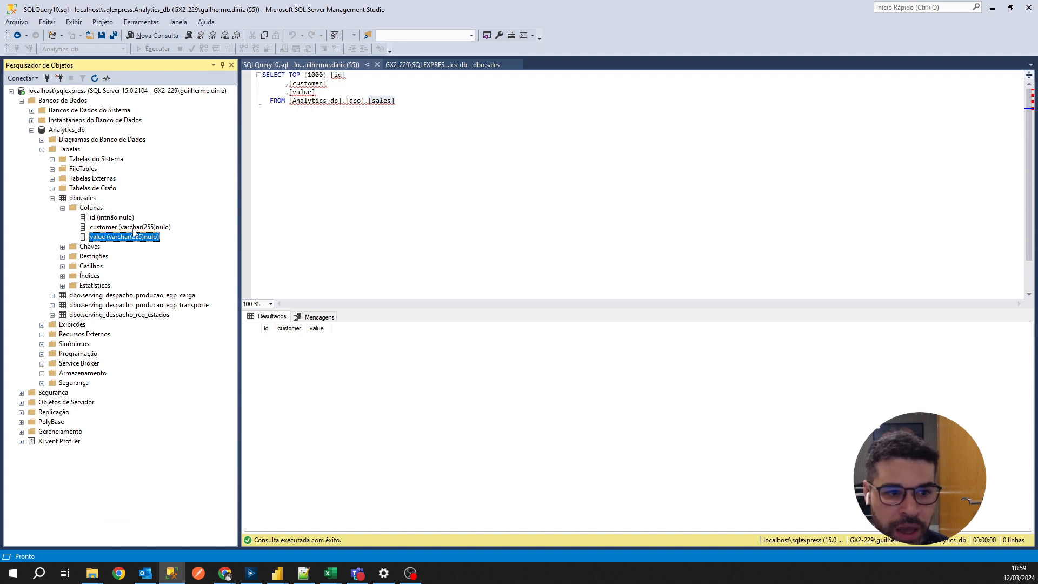
# Step: Back in Alteryx Designer, set the Select tool's customer field size to 255, resize the value field to match, and rerun the workflow
pyautogui.click(992, 8)
pyautogui.click(442, 221)
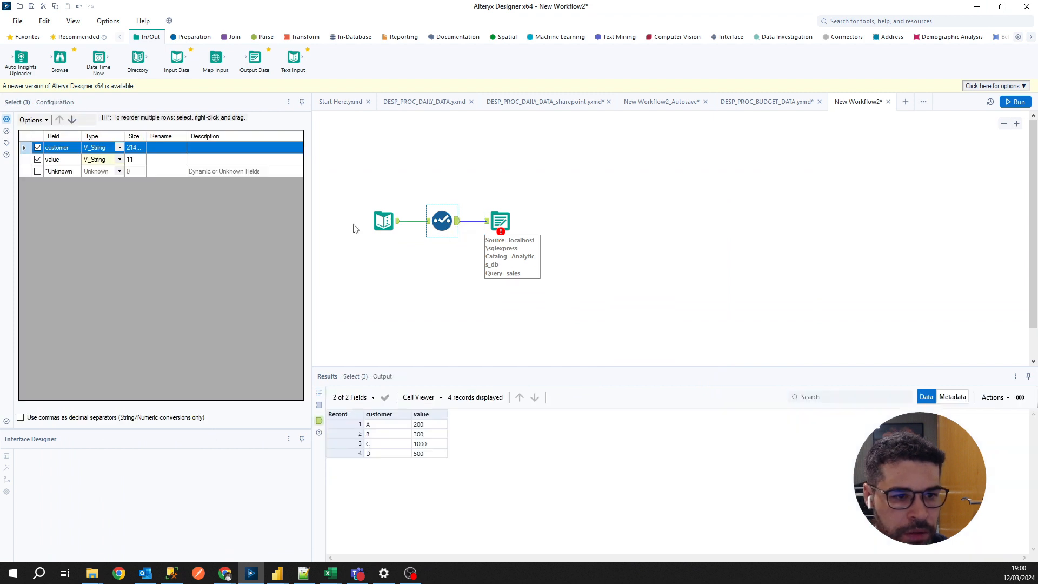
pyautogui.click(135, 148)
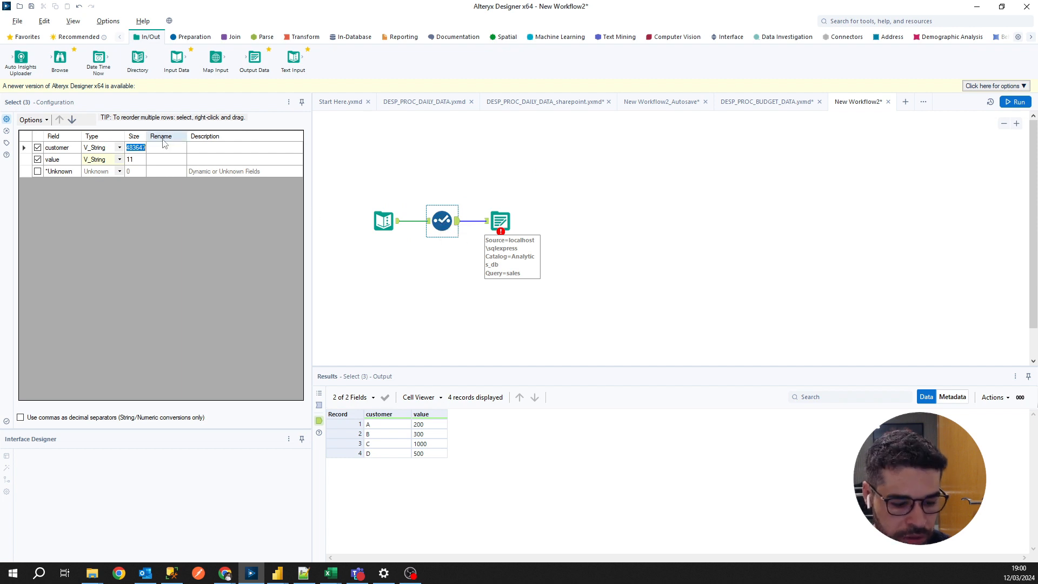
pyautogui.write('255')
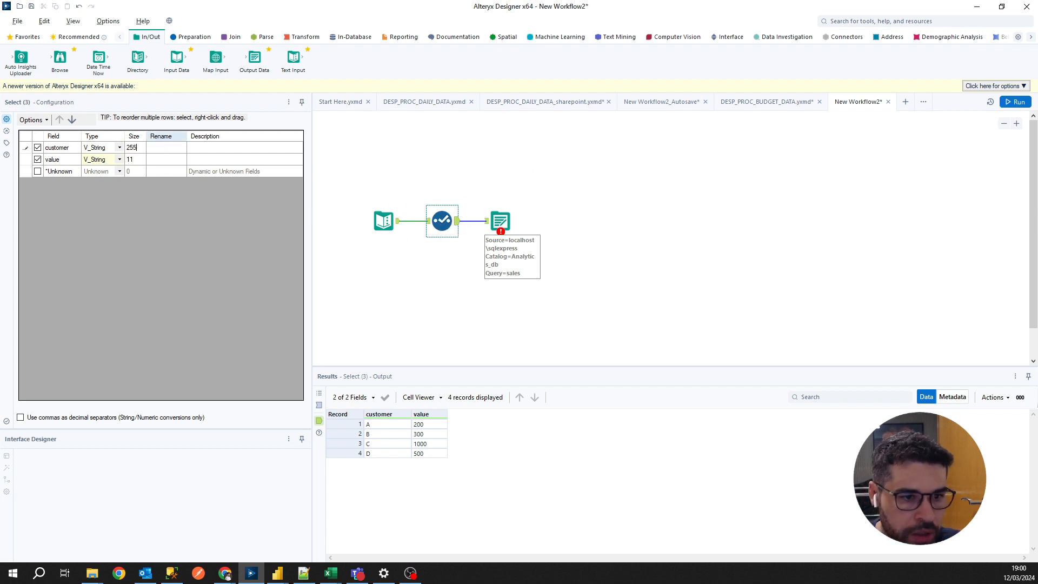
pyautogui.click(140, 158)
pyautogui.doubleClick(140, 159)
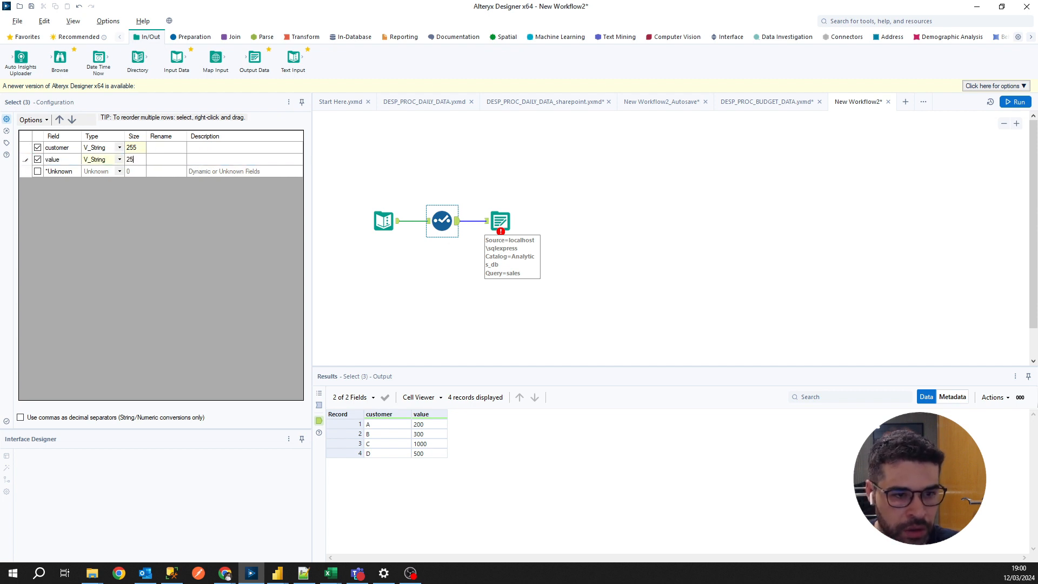
pyautogui.click(714, 214)
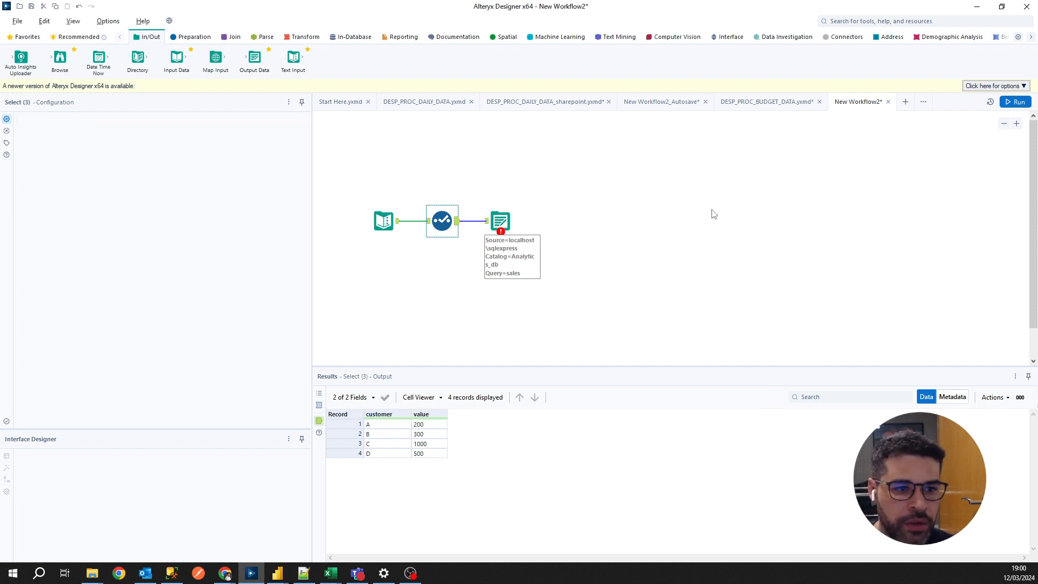
pyautogui.click(1016, 103)
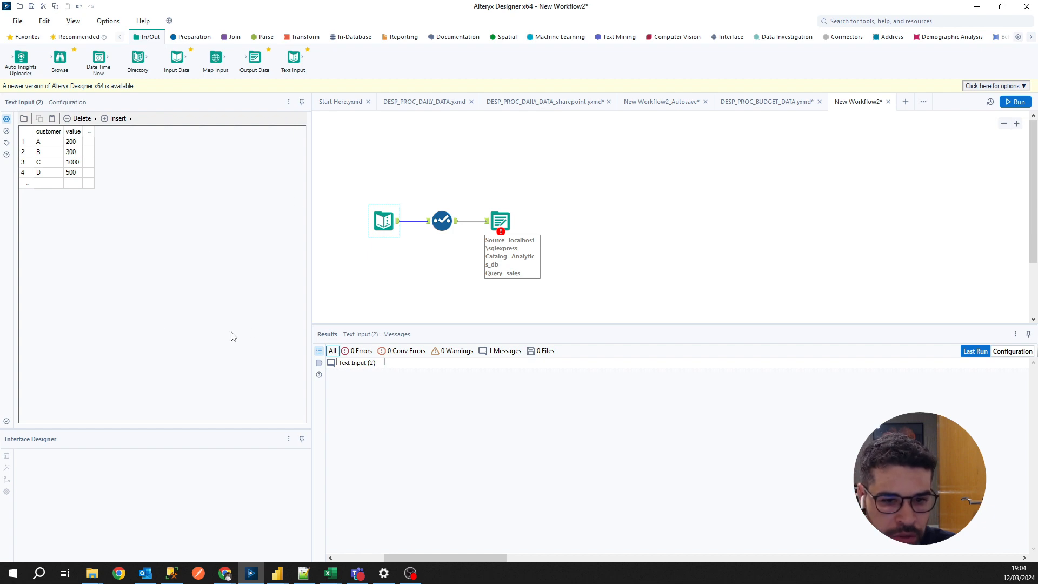
# Step: Switch to SQL Server Management Studio and delete the dbo.sales table from Analytics_db
pyautogui.moveTo(176, 573)
pyautogui.click(179, 536)
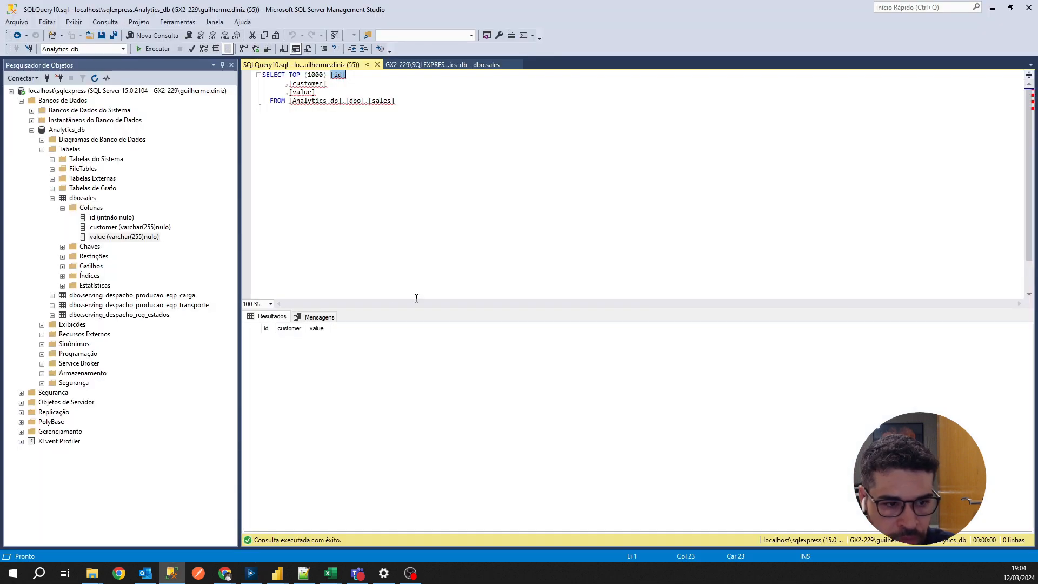
pyautogui.rightClick(84, 200)
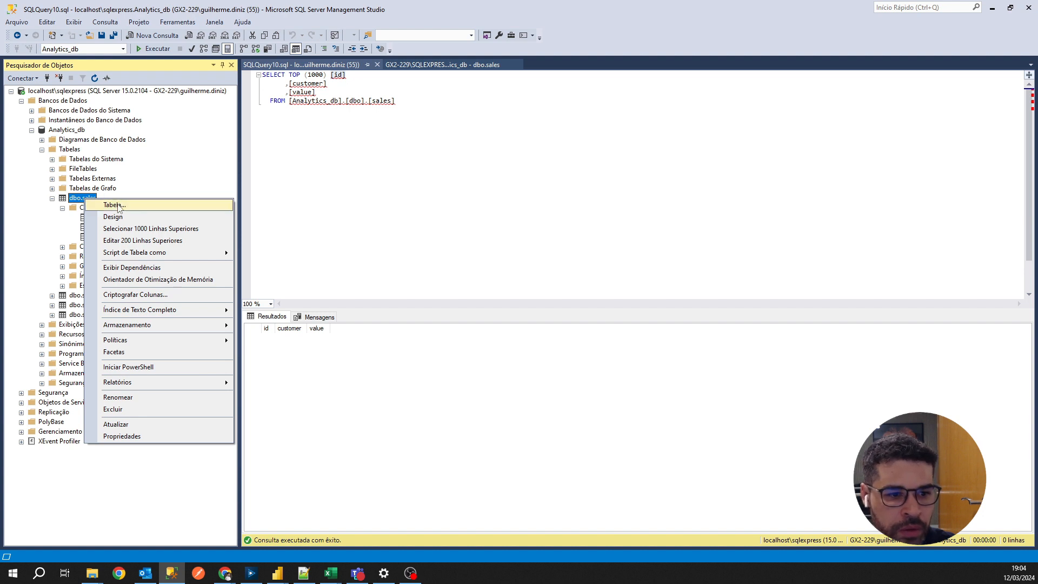
pyautogui.click(153, 411)
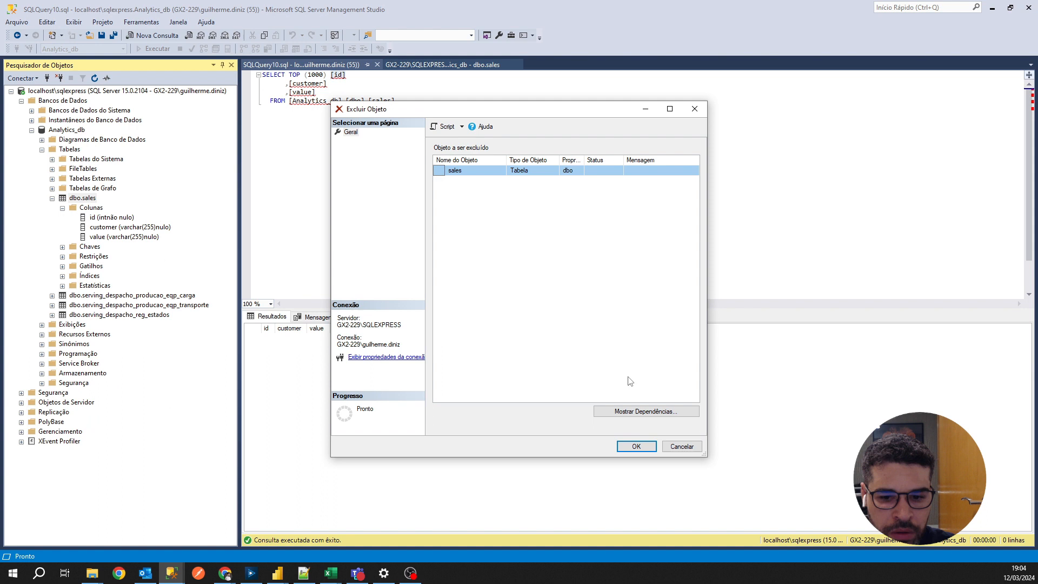
pyautogui.click(640, 449)
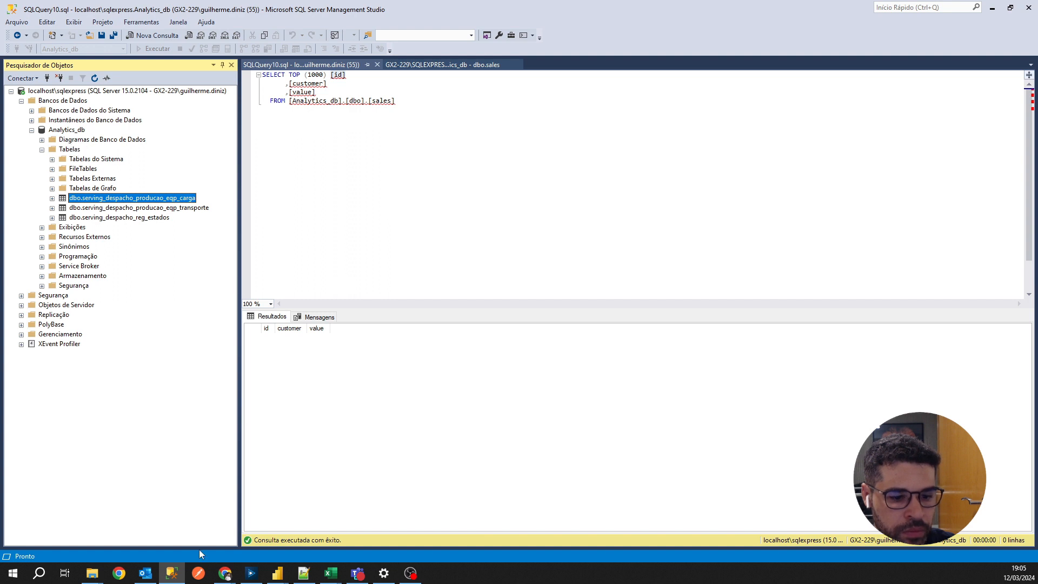
# Step: Create a new table in Analytics_db with an id column of type int set as the primary key
pyautogui.rightClick(69, 149)
pyautogui.moveTo(108, 156)
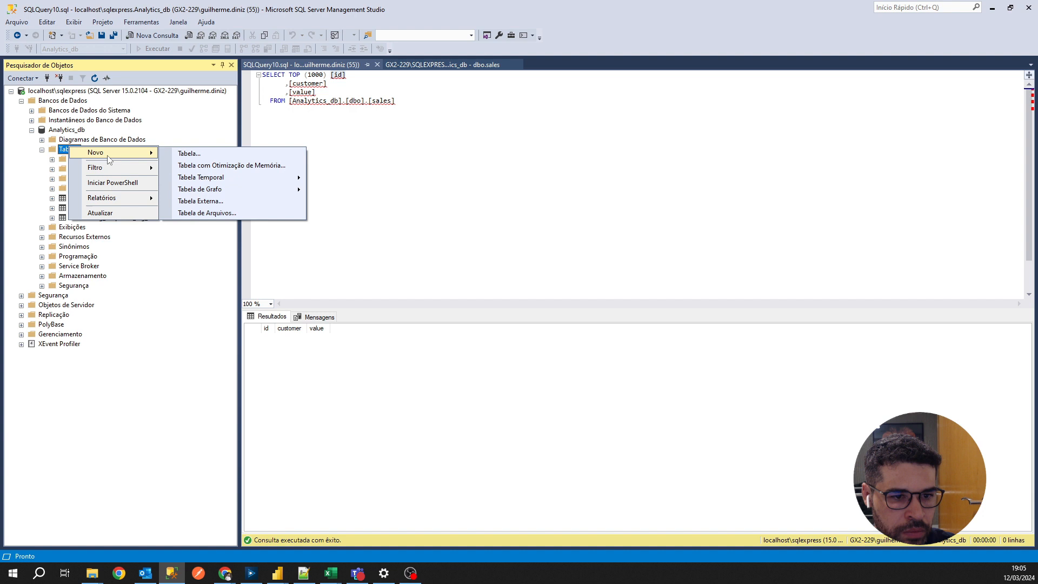
pyautogui.click(190, 155)
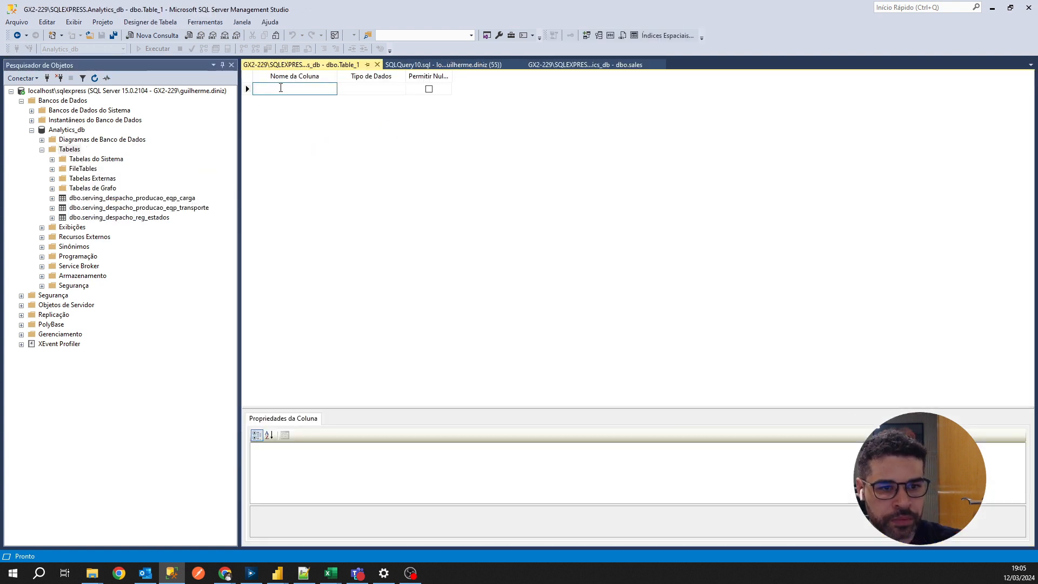
pyautogui.write('id')
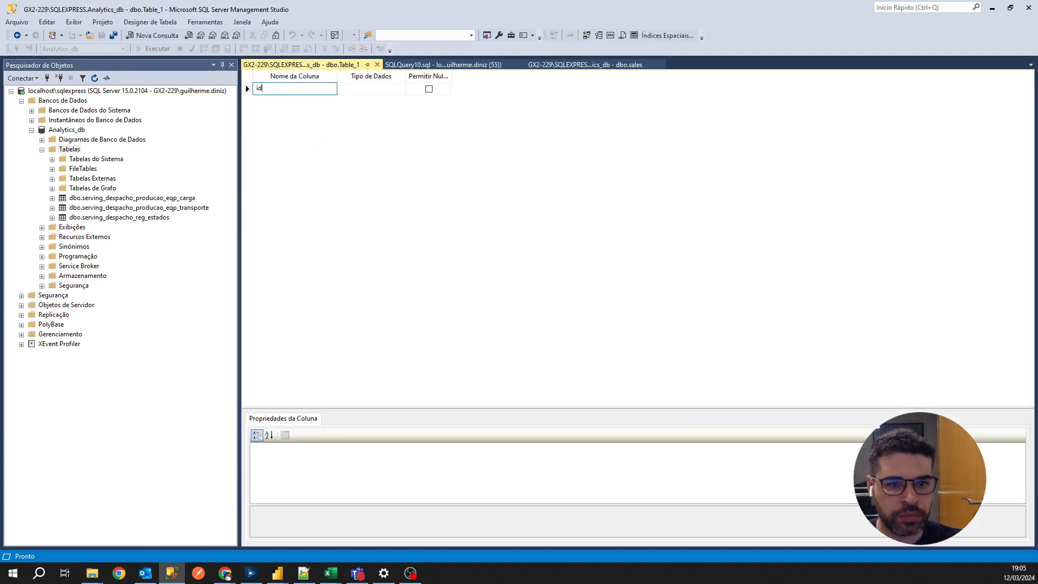
pyautogui.press('Tab')
pyautogui.write('int')
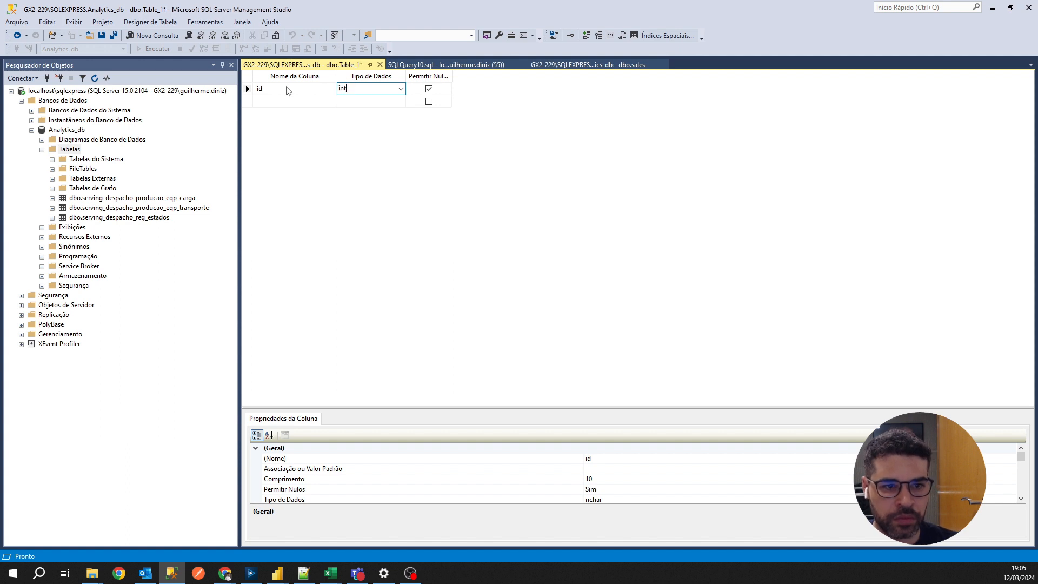
pyautogui.rightClick(248, 89)
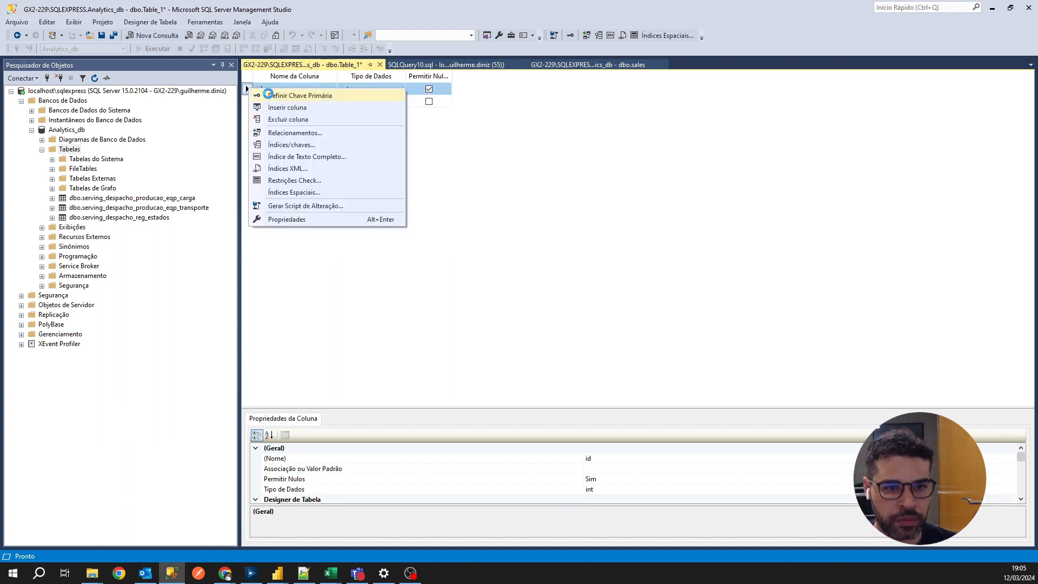
pyautogui.click(270, 95)
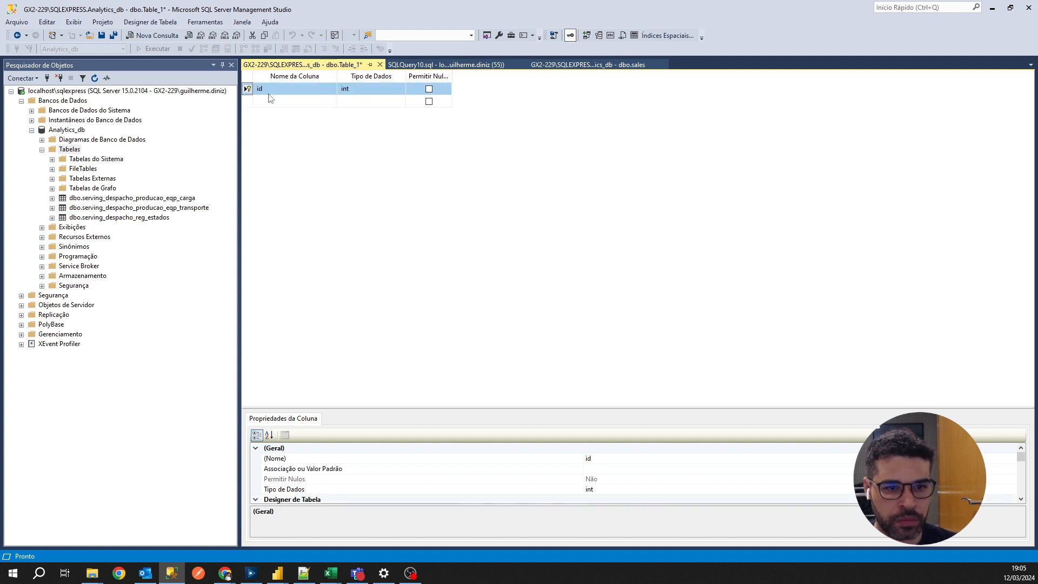
# Step: Add a customer column of type varchar(255) to the new table, copying its name from the Text Input tool in Alteryx Designer
pyautogui.click(297, 102)
pyautogui.hotkey('alt', 'Tab')
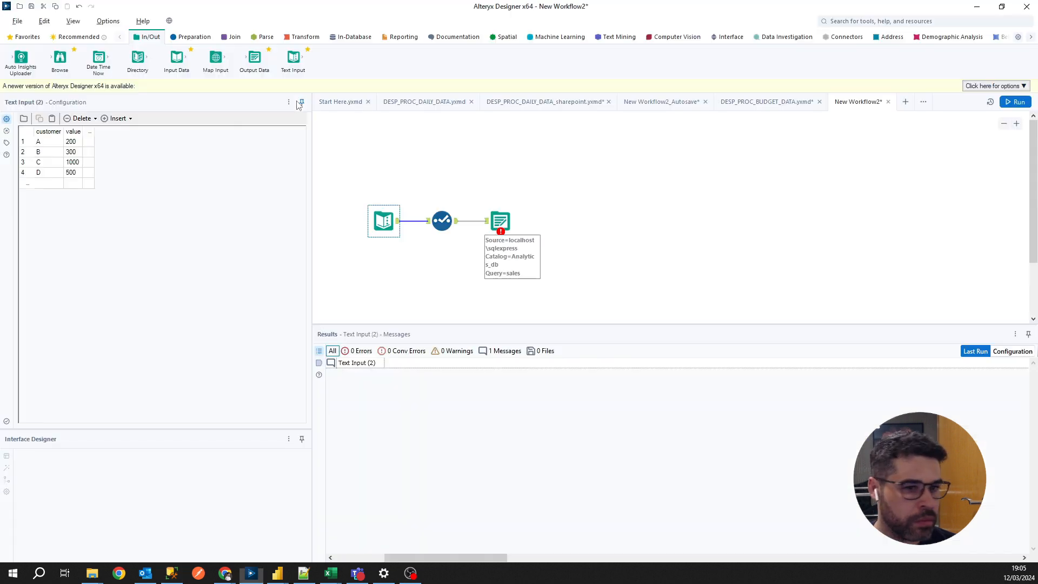
pyautogui.doubleClick(52, 132)
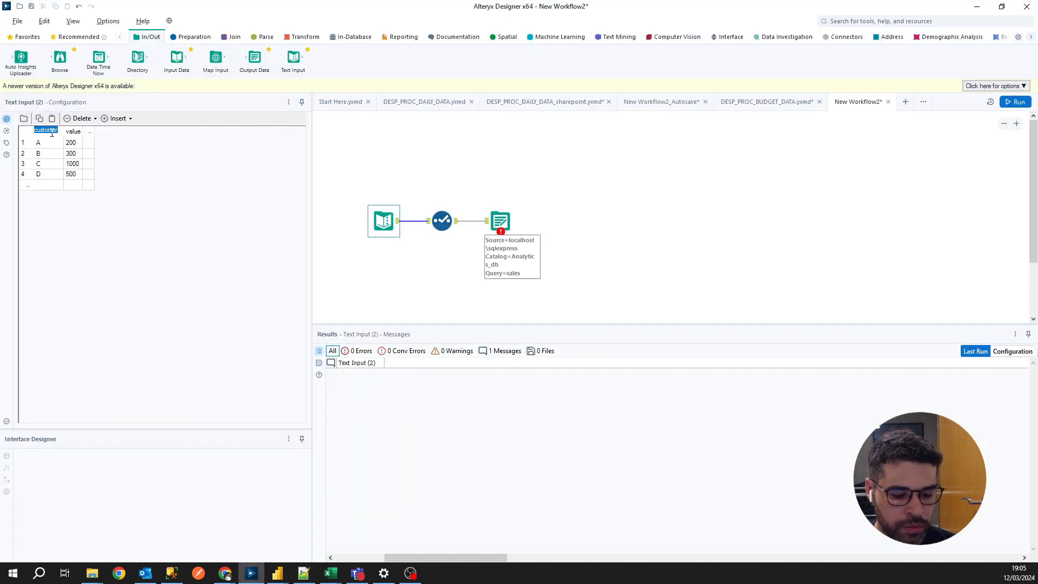
pyautogui.hotkey('ctrl', 'c')
pyautogui.hotkey('alt', 'Tab')
pyautogui.hotkey('ctrl', 'v')
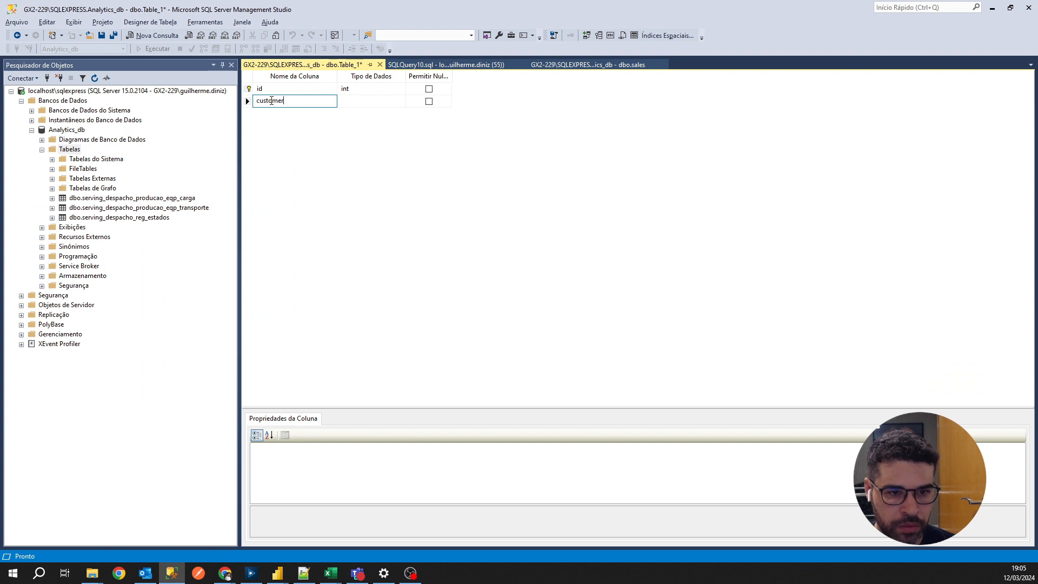
pyautogui.click(358, 101)
pyautogui.write('varchar')
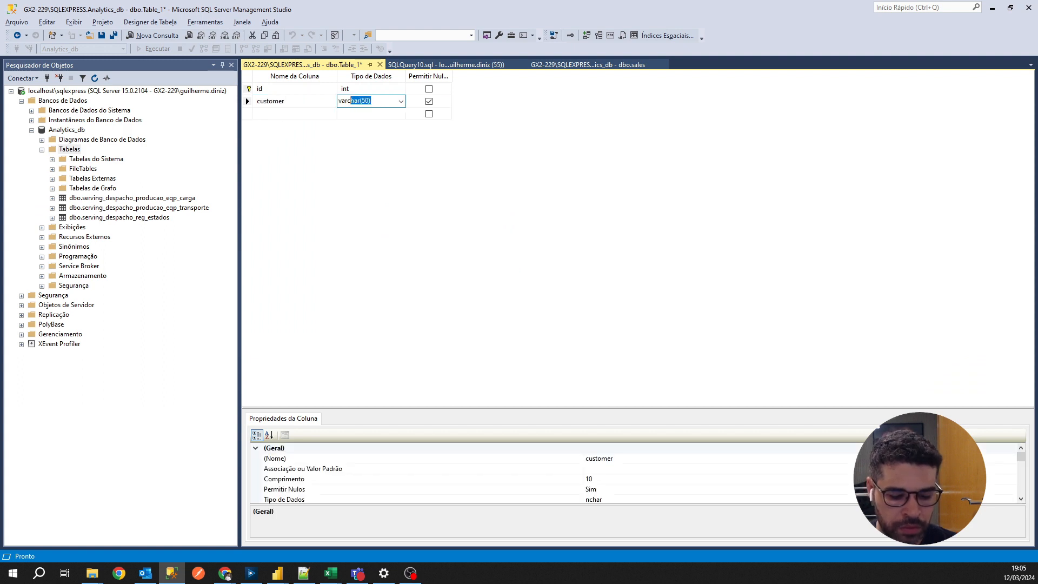
pyautogui.write('(255')
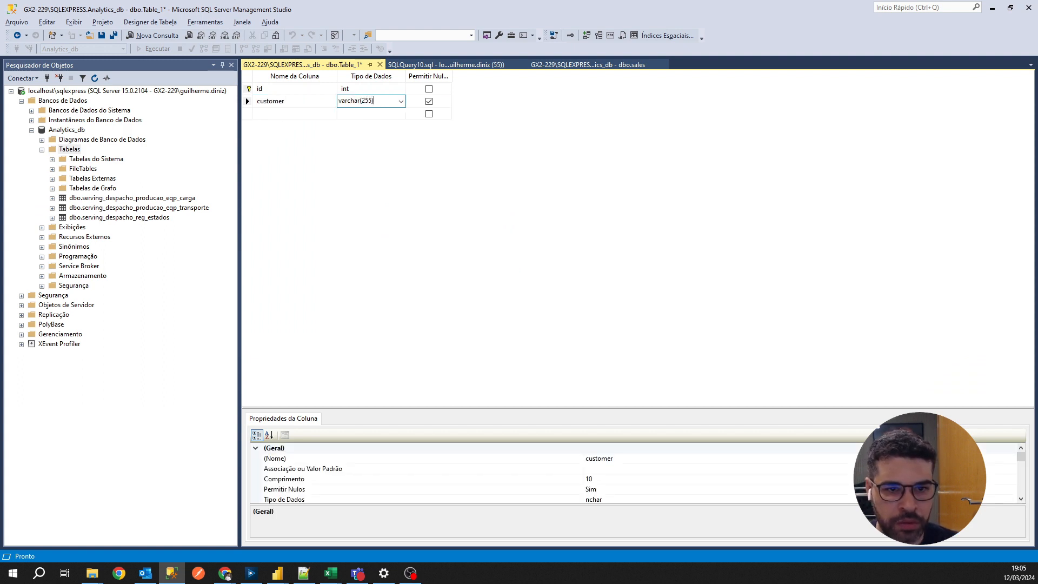
# Step: Add a value column of type varchar(255) to the new table, below the customer column
pyautogui.click(325, 114)
pyautogui.write('val')
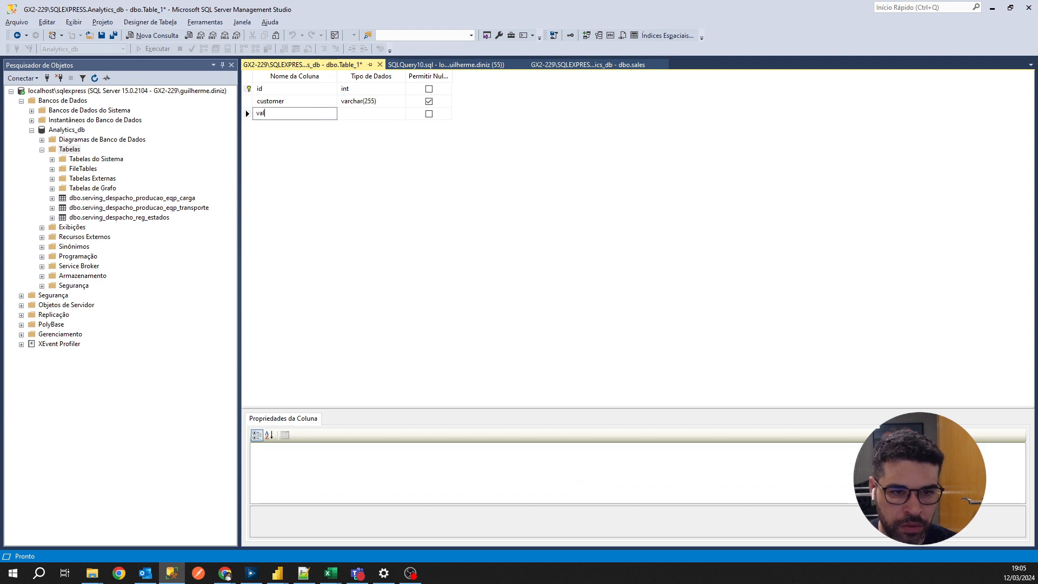
pyautogui.write('ue')
pyautogui.press('Tab')
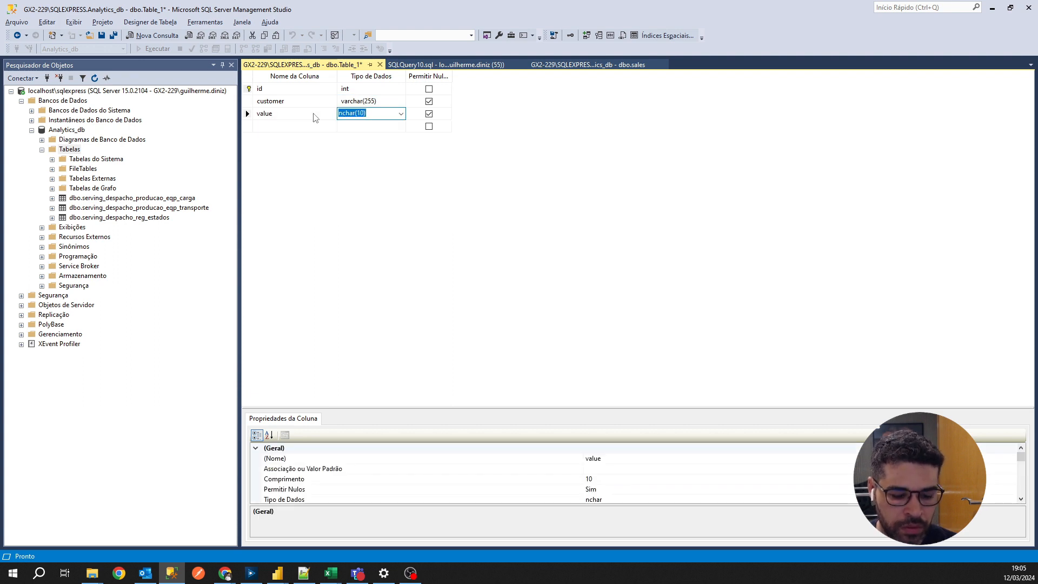
pyautogui.write('varcahr')
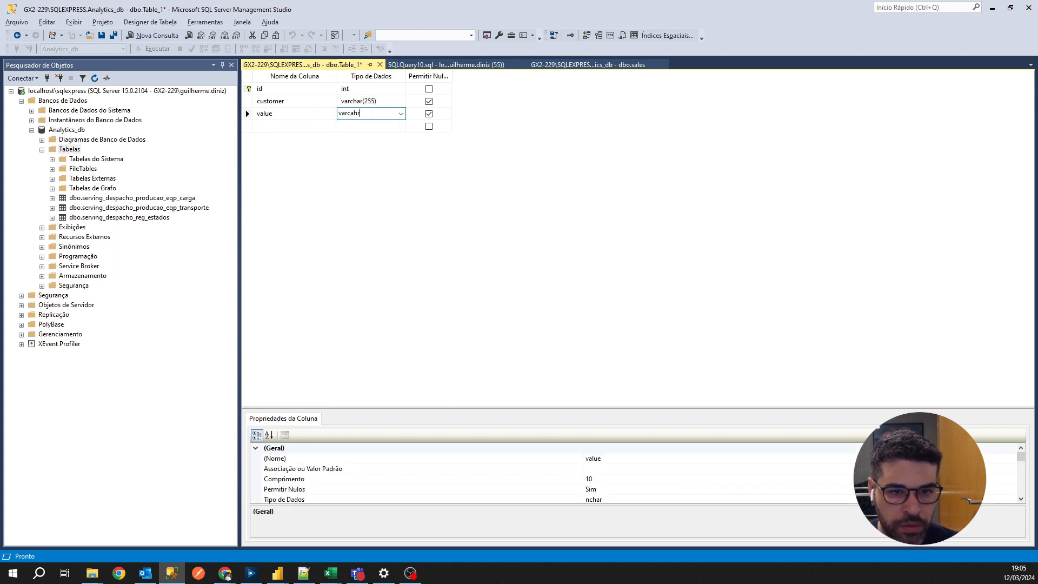
pyautogui.write('har(50')
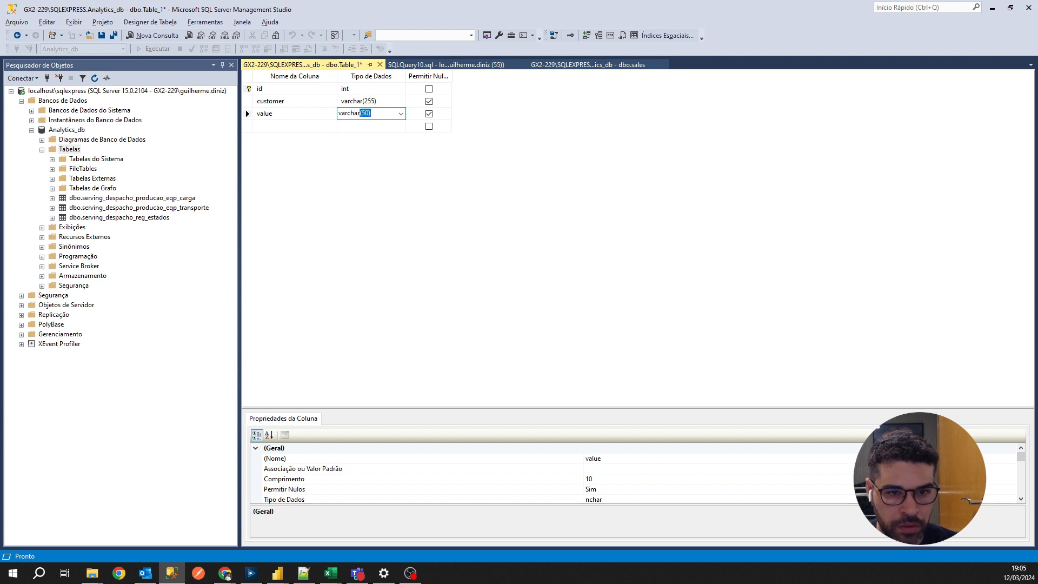
pyautogui.press('Left')
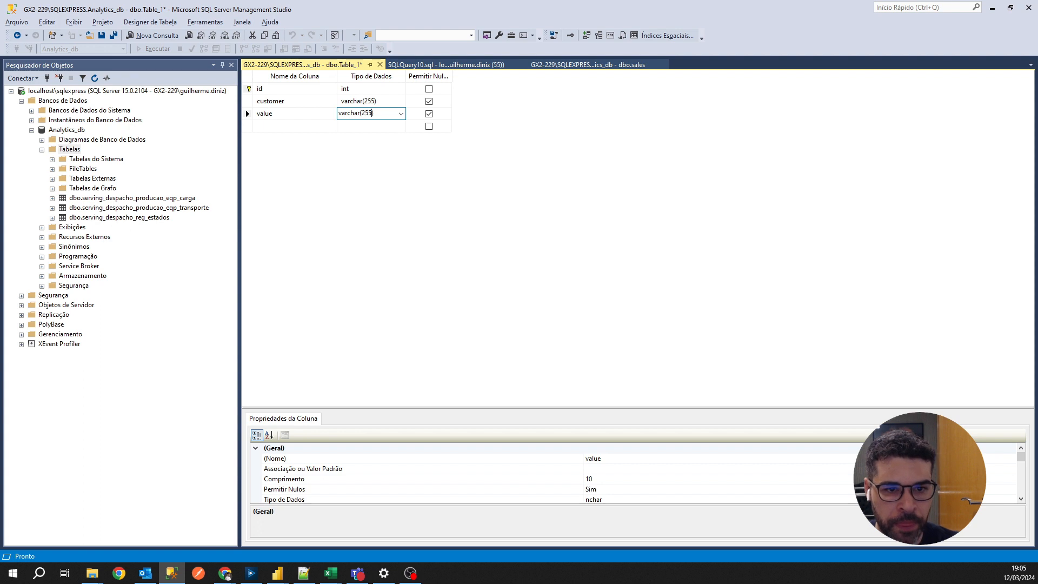
pyautogui.press('Return')
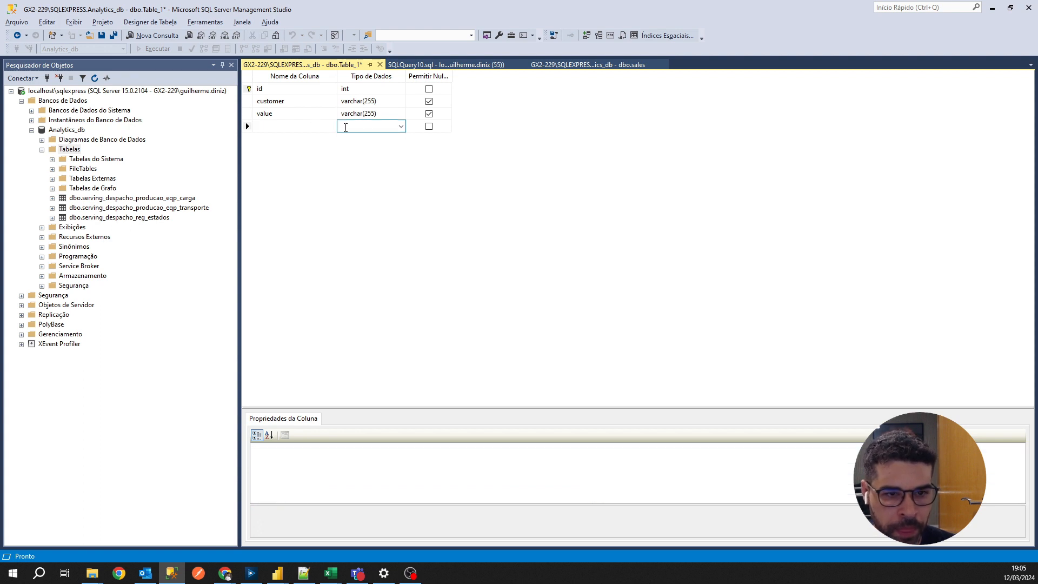
# Step: Make the id column an identity column by setting (É Identidade) to Sim under its identity specification
pyautogui.click(278, 89)
pyautogui.click(248, 89)
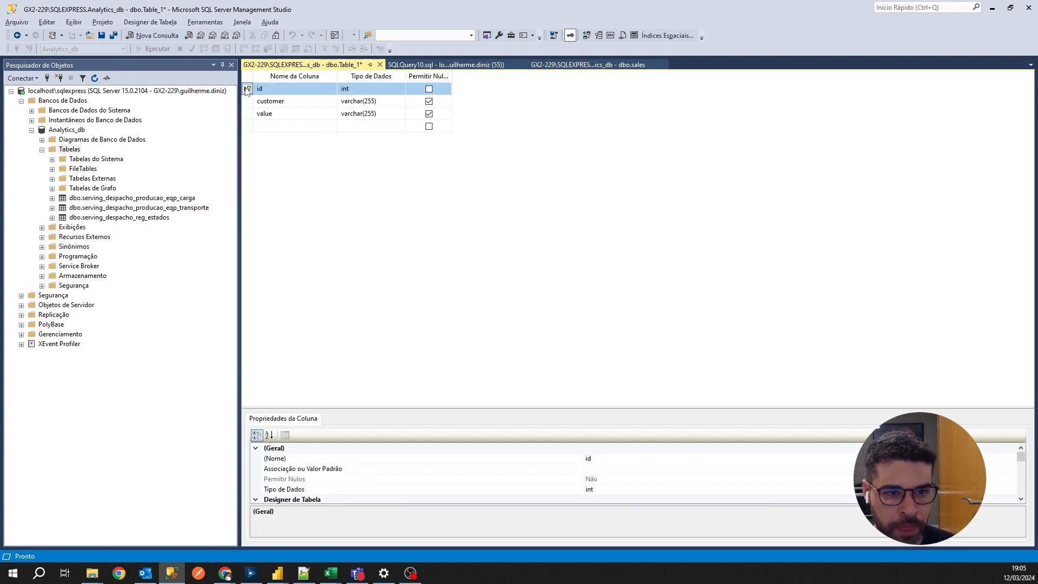
pyautogui.moveTo(519, 408); pyautogui.dragTo(532, 277)
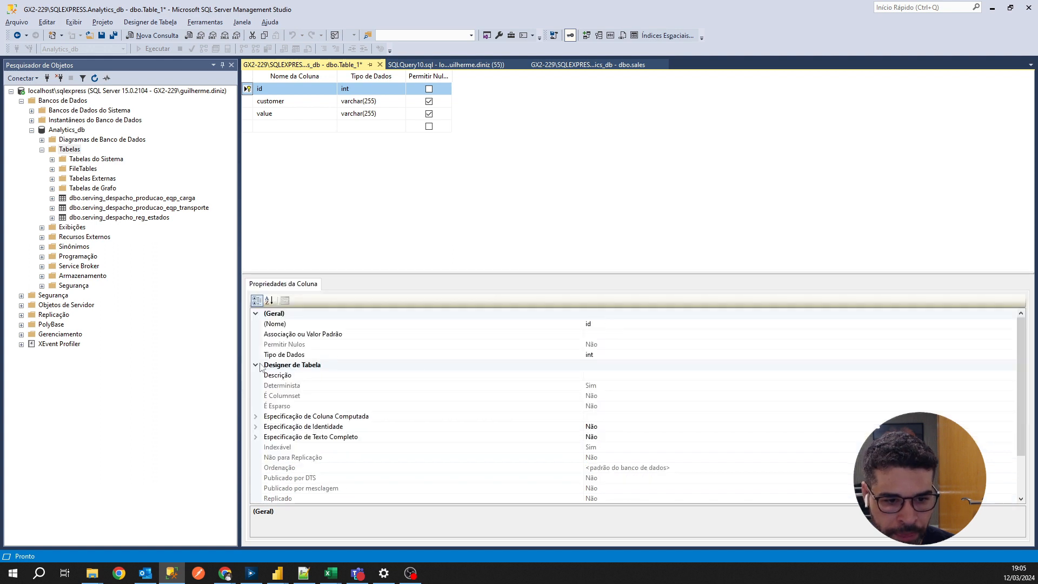
pyautogui.click(257, 427)
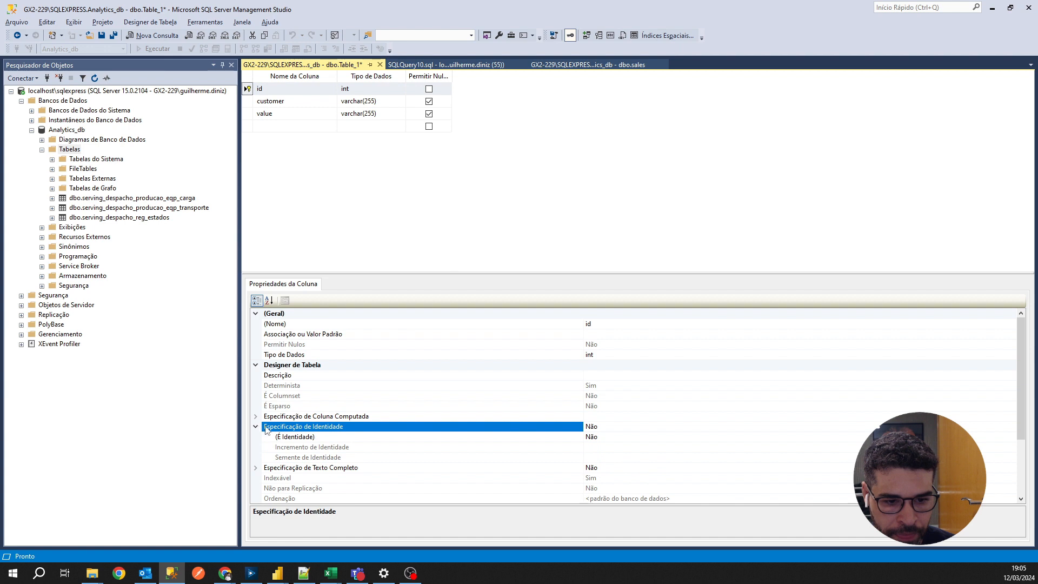
pyautogui.click(616, 437)
pyautogui.click(1011, 437)
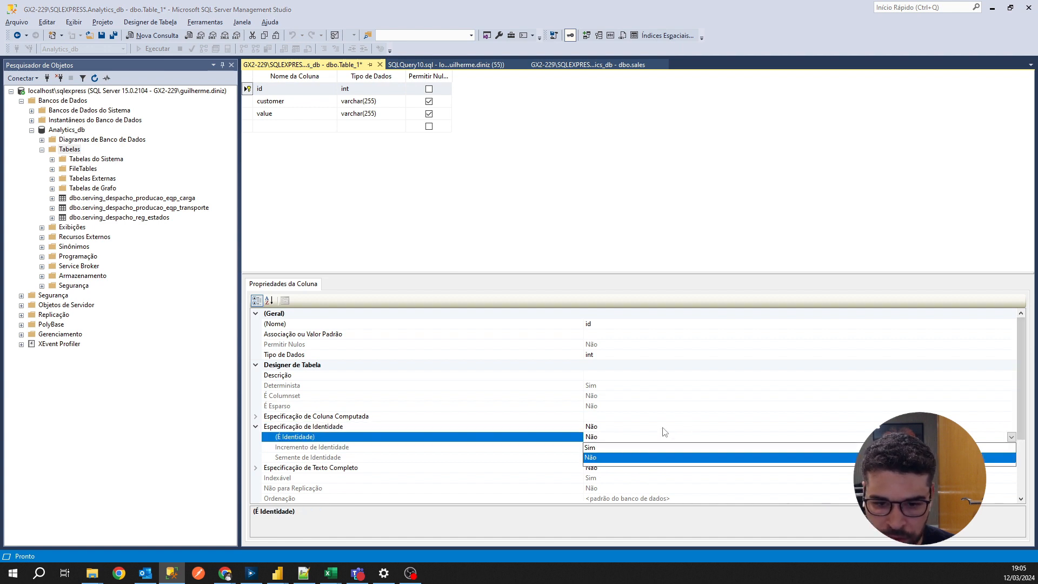
pyautogui.click(635, 448)
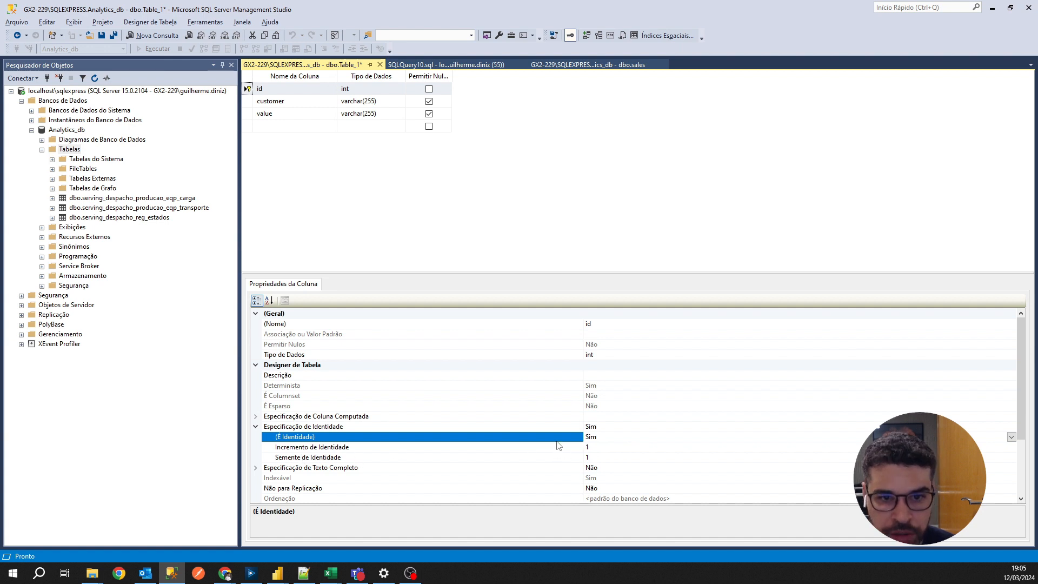
pyautogui.click(407, 185)
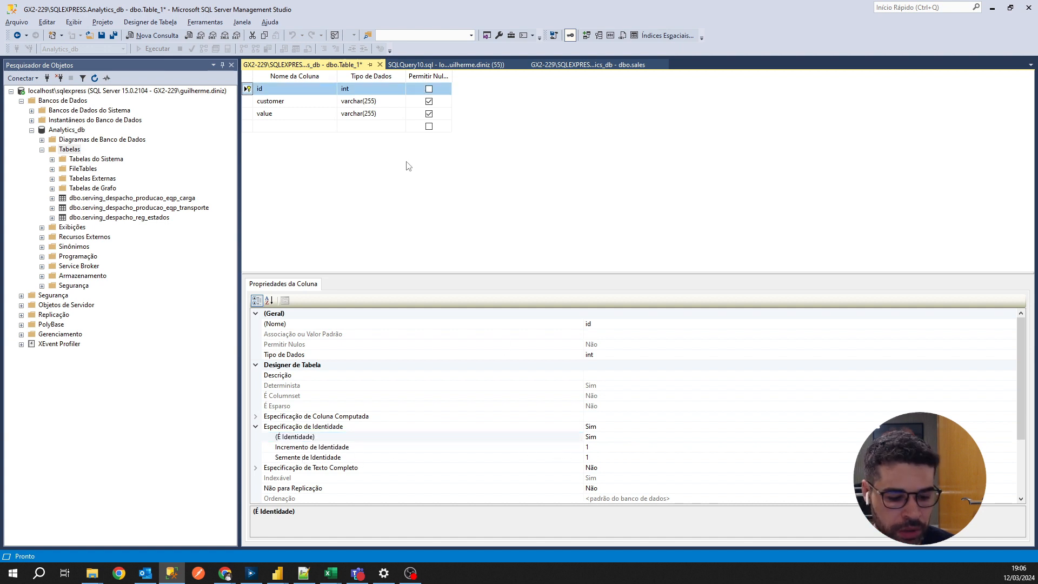
# Step: Save the new table, trying the name sales first and using sales_2 instead
pyautogui.hotkey('ctrl', 's')
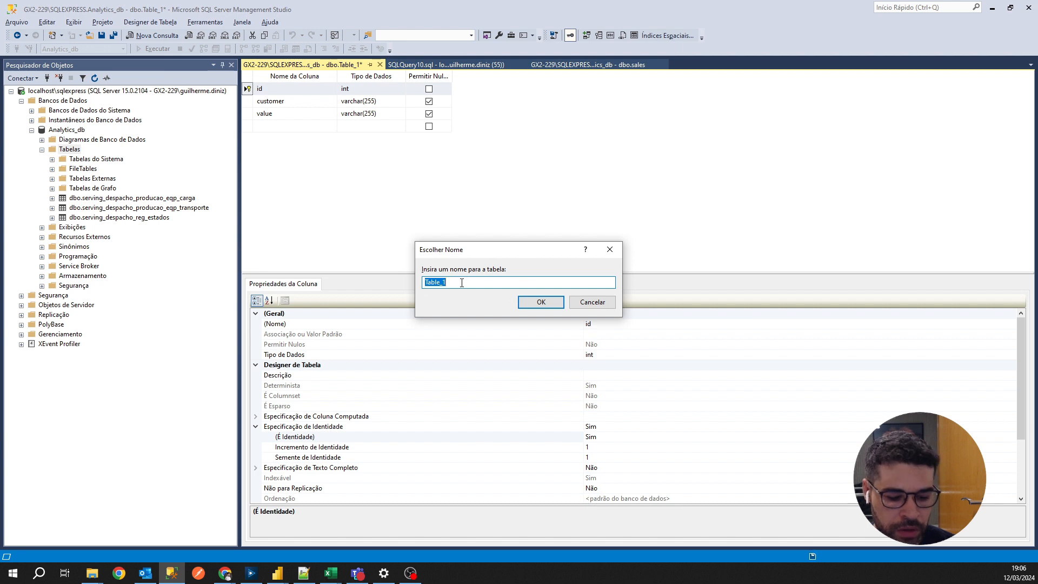
pyautogui.write('sales')
pyautogui.click(551, 301)
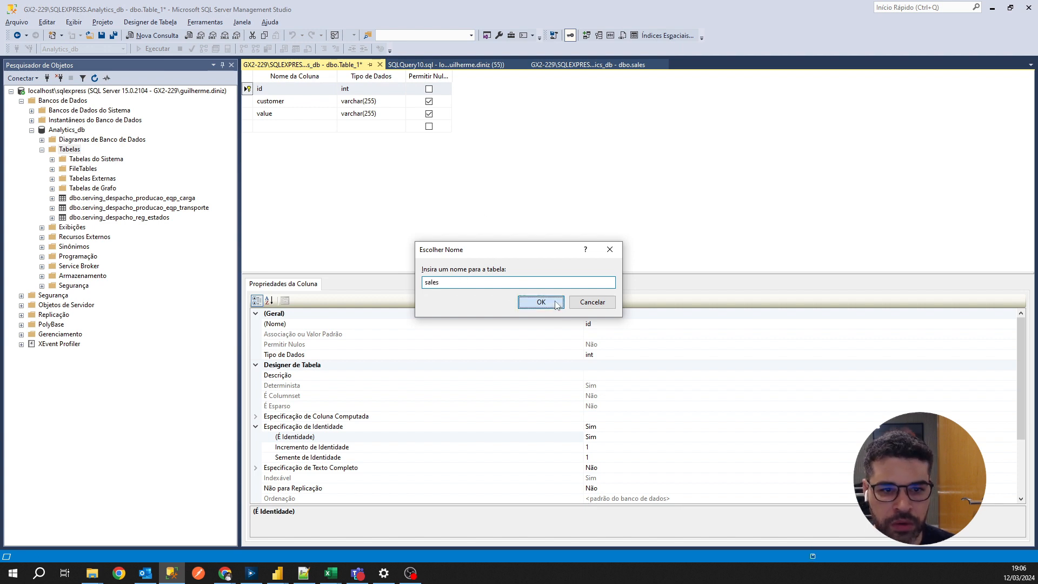
pyautogui.click(521, 325)
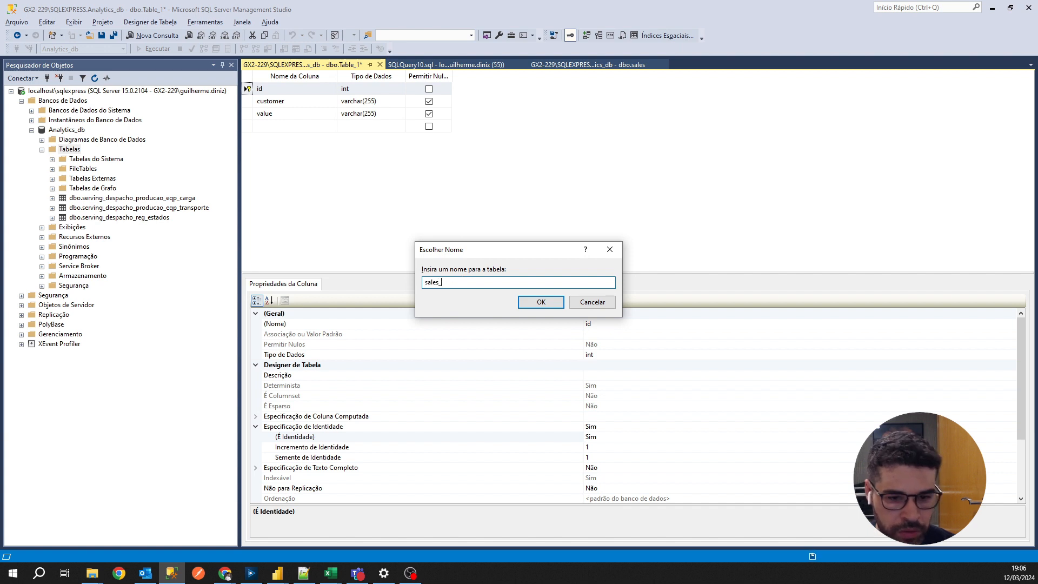
pyautogui.click(540, 302)
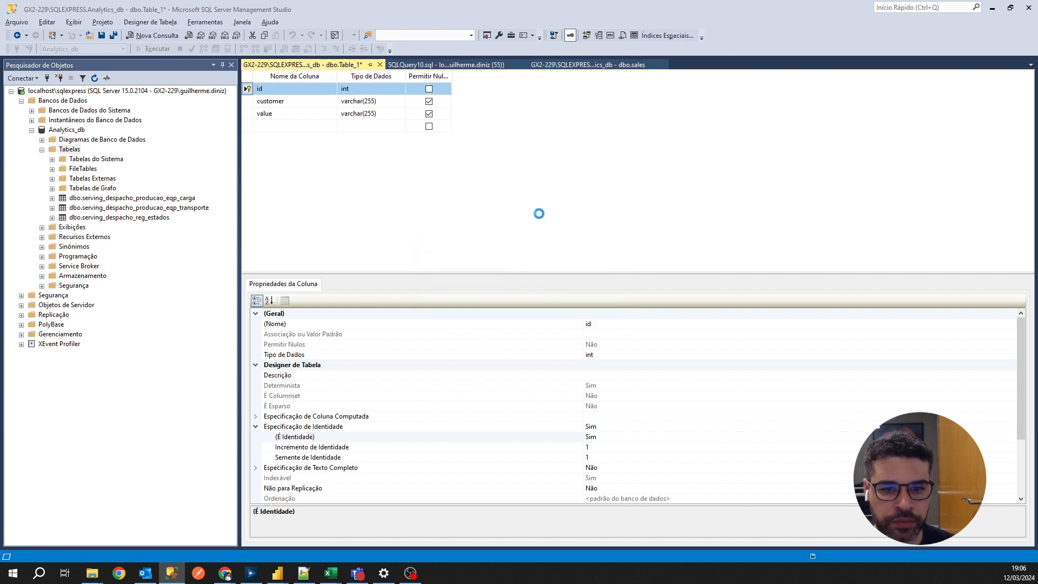
# Step: Refresh the Analytics_db table list and query the top 1000 rows of dbo.sales_2
pyautogui.click(74, 149)
pyautogui.click(95, 78)
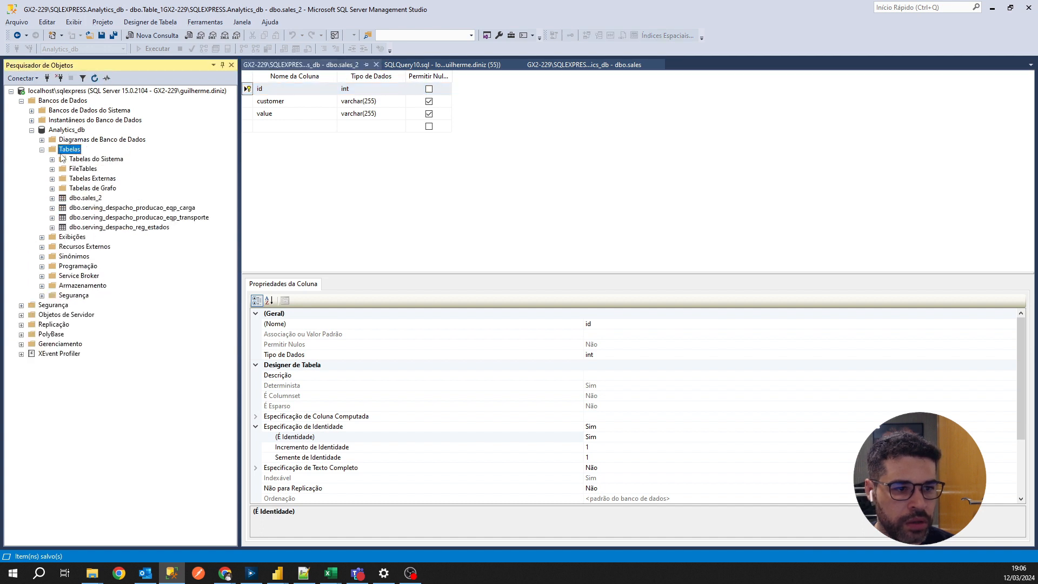
pyautogui.rightClick(89, 199)
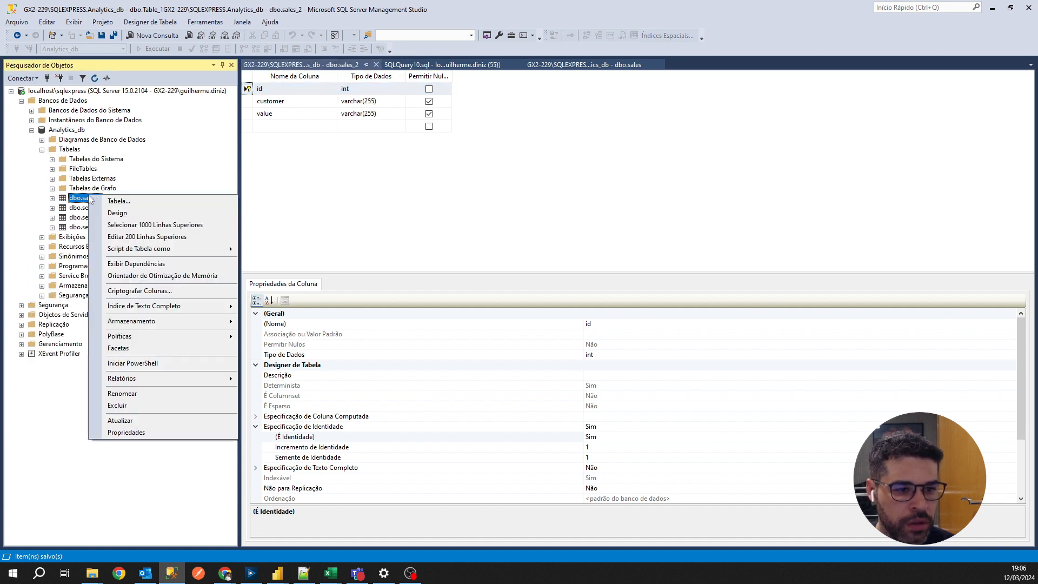
pyautogui.click(122, 225)
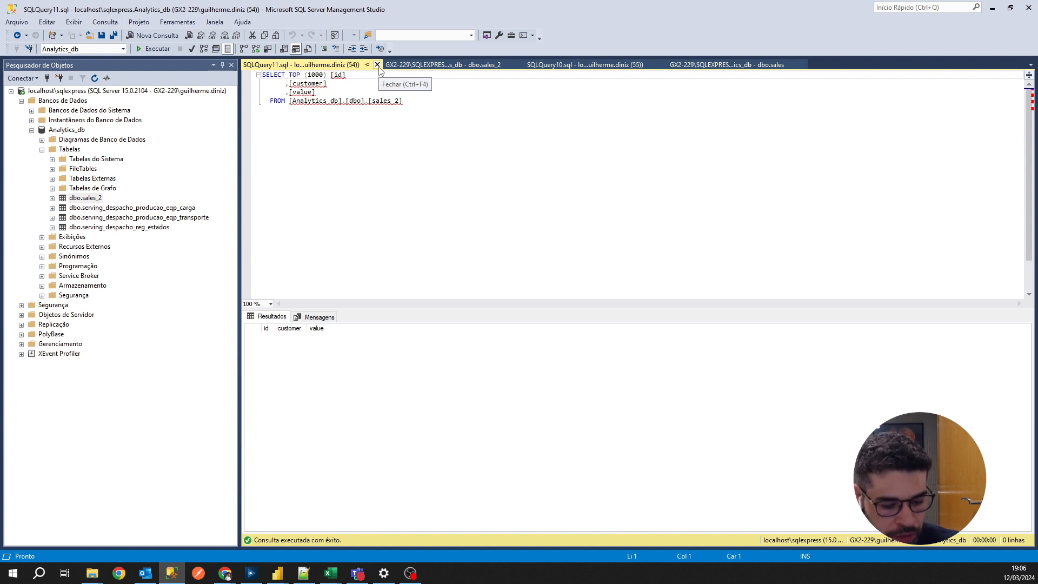
# Step: Switch to Alteryx Designer and change the Output Data tool's target table to sales_2 in its connection string
pyautogui.hotkey('alt', 'Tab')
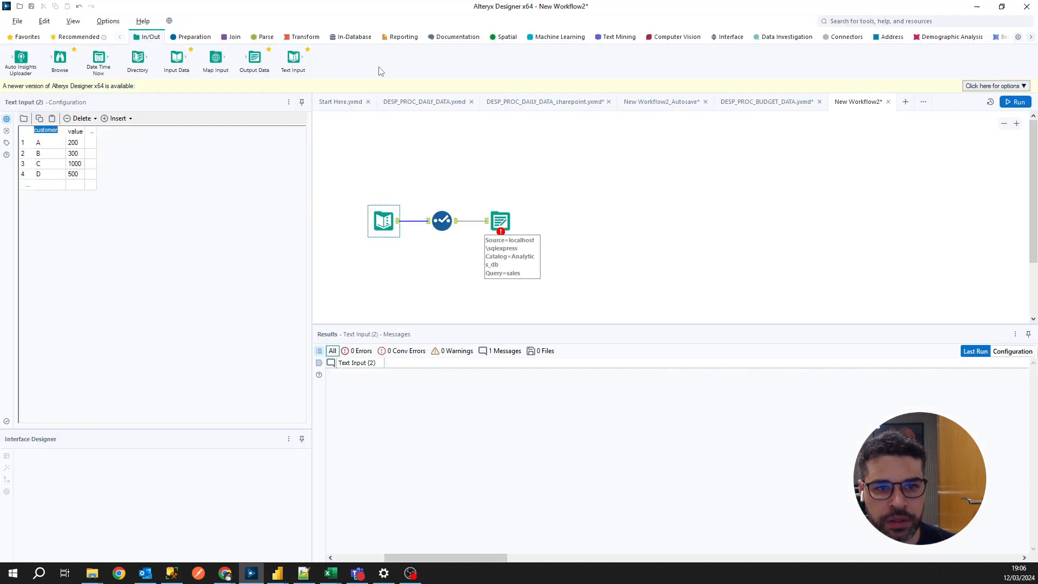
pyautogui.click(493, 208)
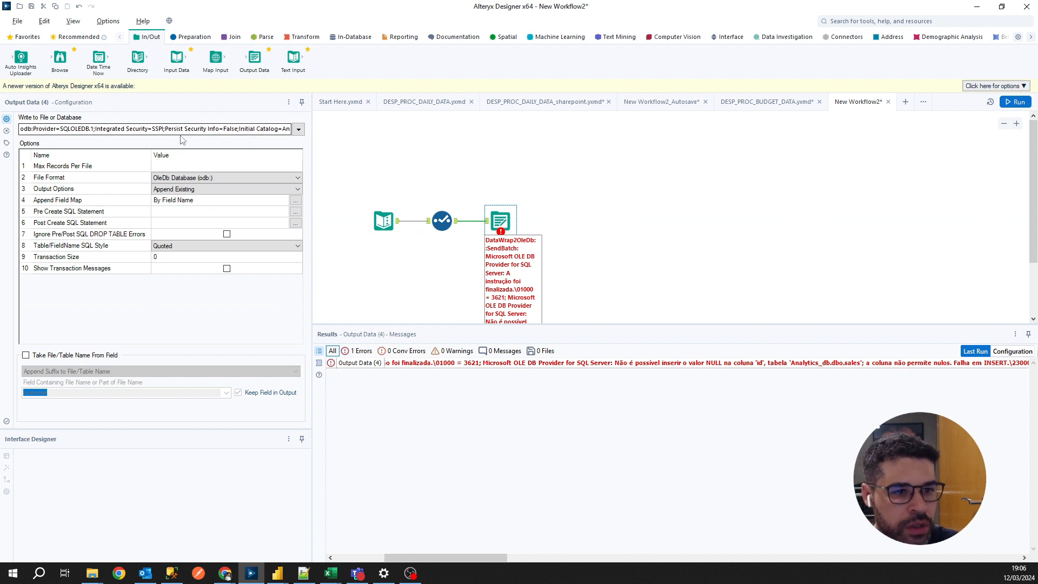
pyautogui.moveTo(164, 131); pyautogui.dragTo(297, 131)
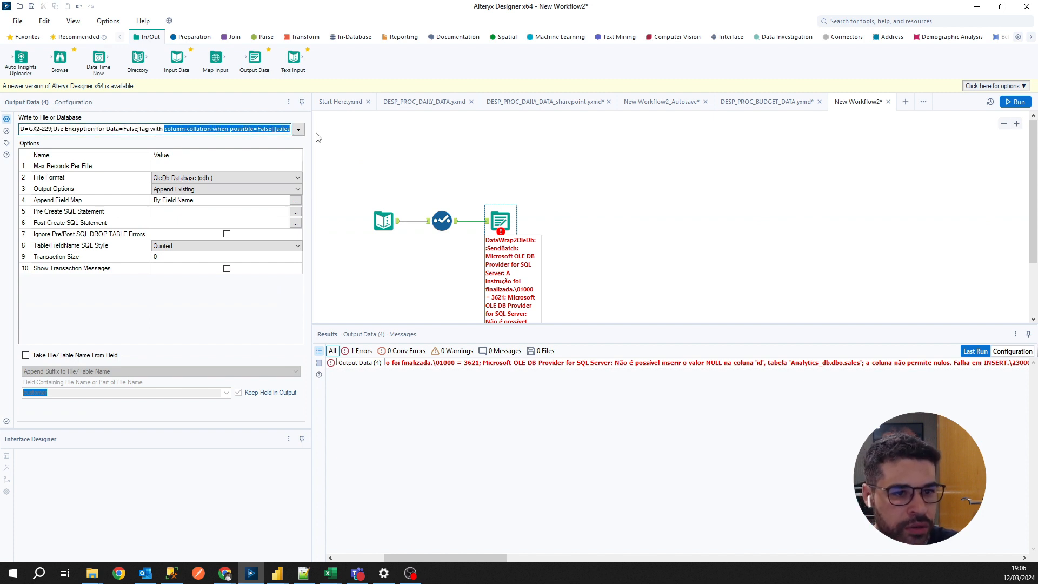
pyautogui.click(266, 129)
pyautogui.doubleClick(277, 130)
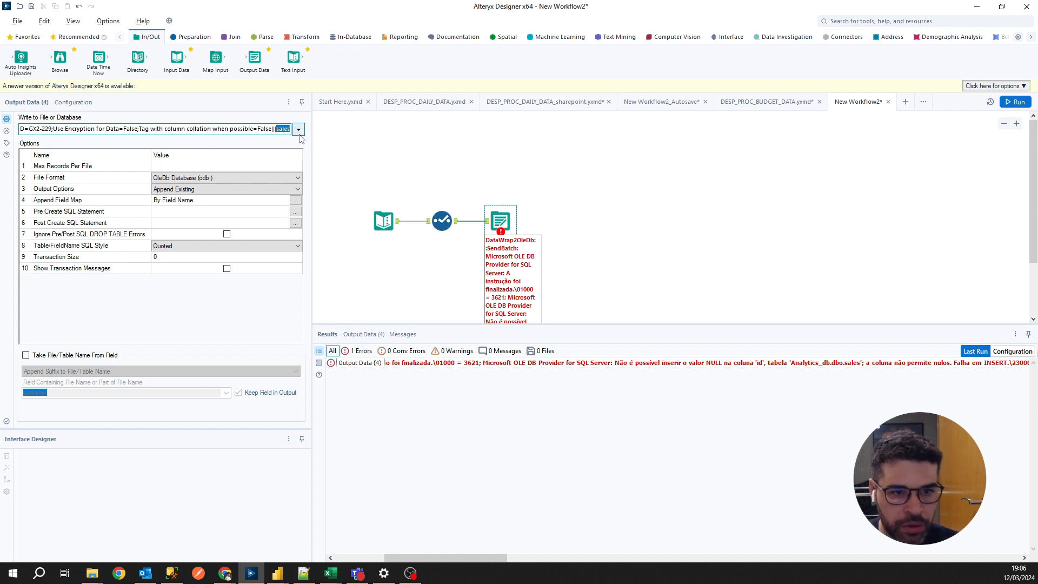
pyautogui.press('Right')
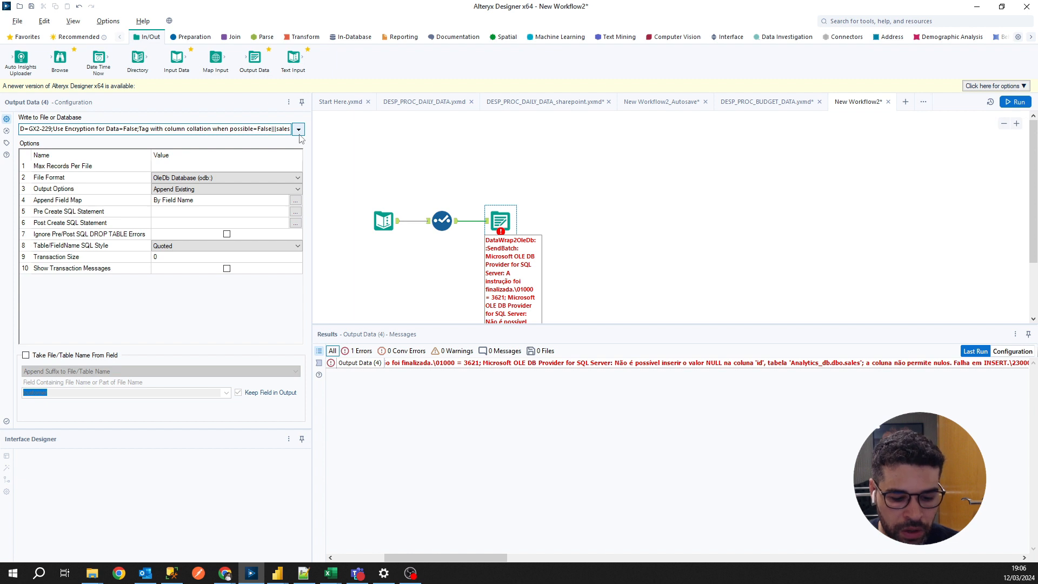
pyautogui.write('_2')
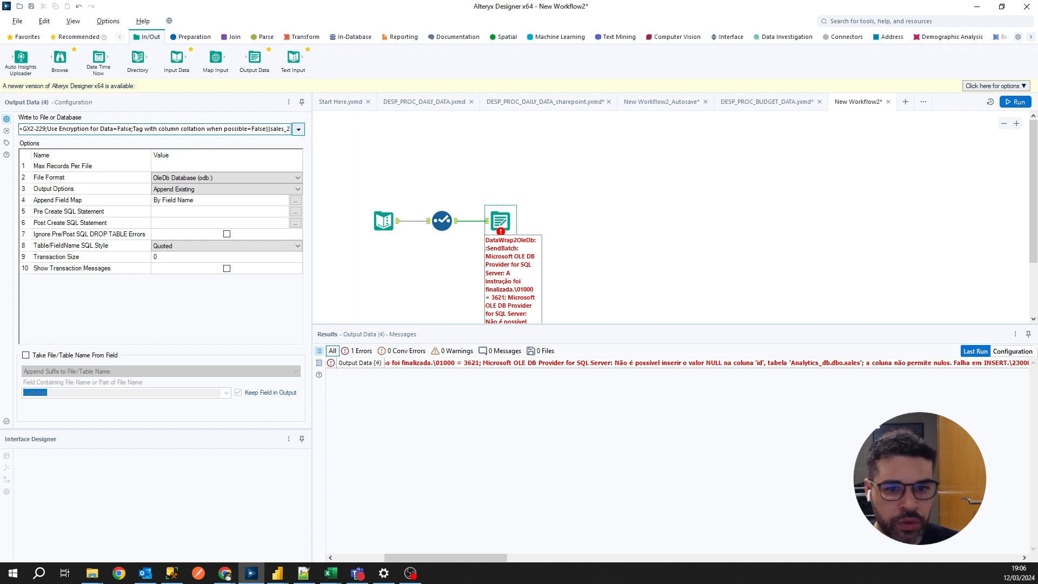
# Step: Run the workflow and view the records entering the Output Data tool
pyautogui.click(601, 158)
pyautogui.click(1015, 103)
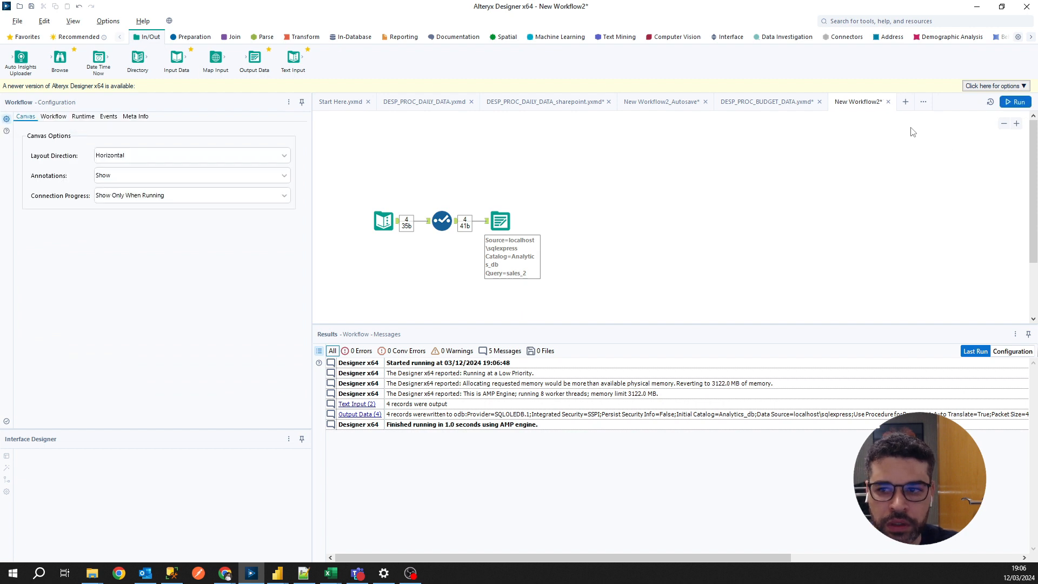
pyautogui.click(496, 225)
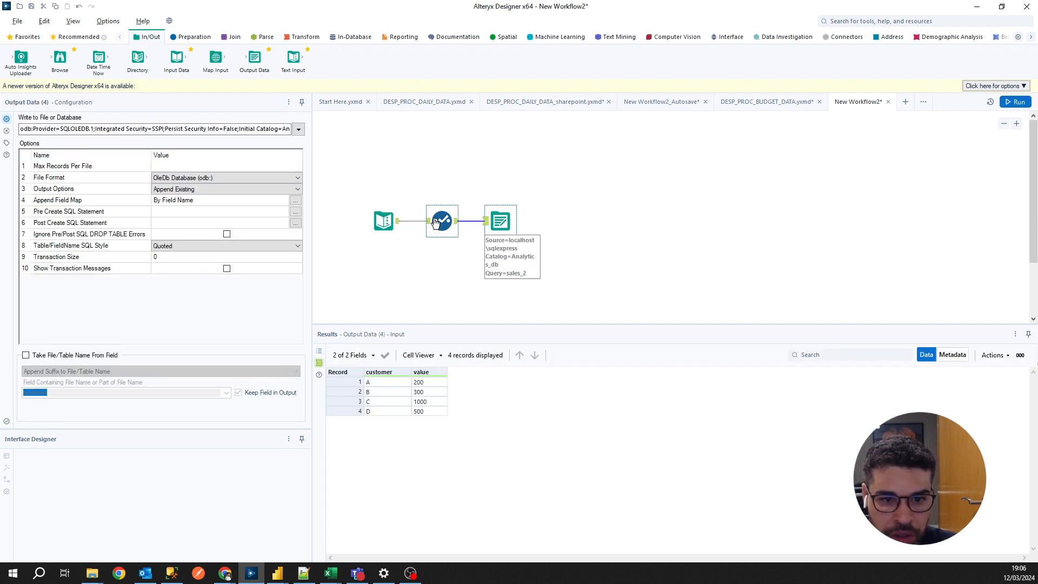
pyautogui.click(461, 226)
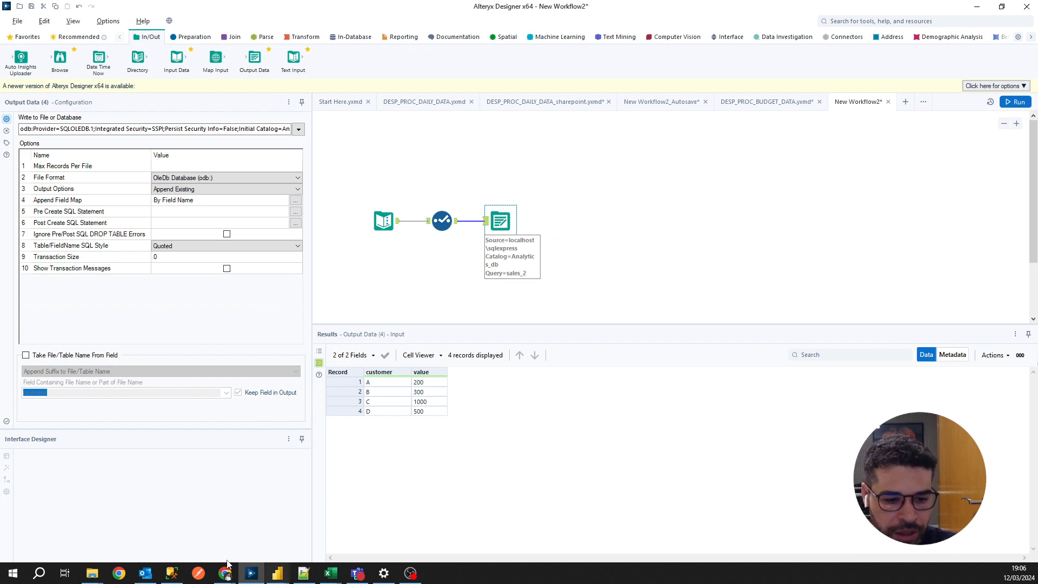
# Step: Switch to SQL Server Management Studio, change the open query's table from sales to sales_2, and run it
pyautogui.click(182, 578)
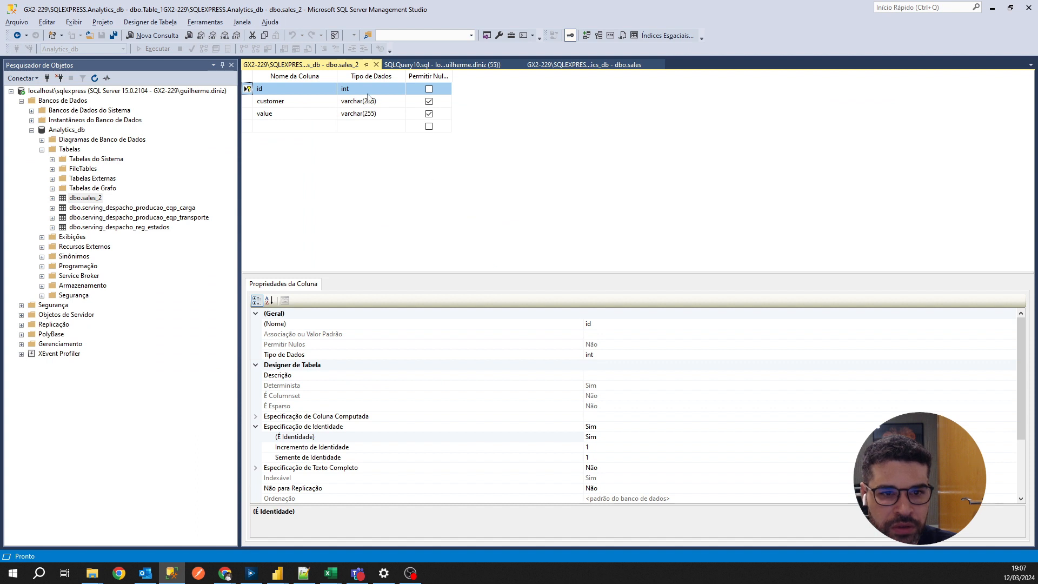
pyautogui.click(376, 65)
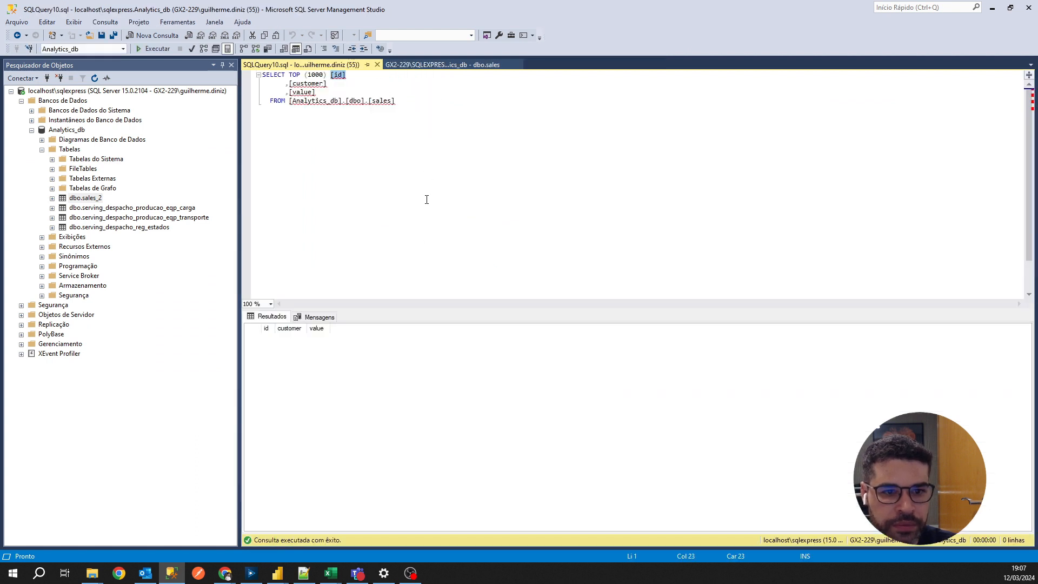
pyautogui.click(365, 115)
pyautogui.click(403, 105)
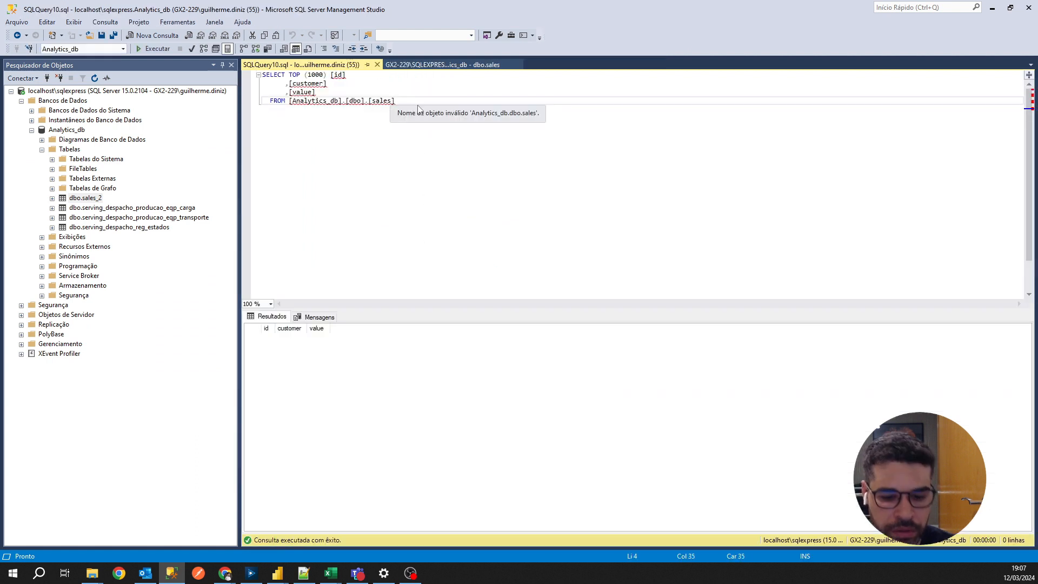
pyautogui.write('_2')
pyautogui.press('Escape')
pyautogui.press('Down')
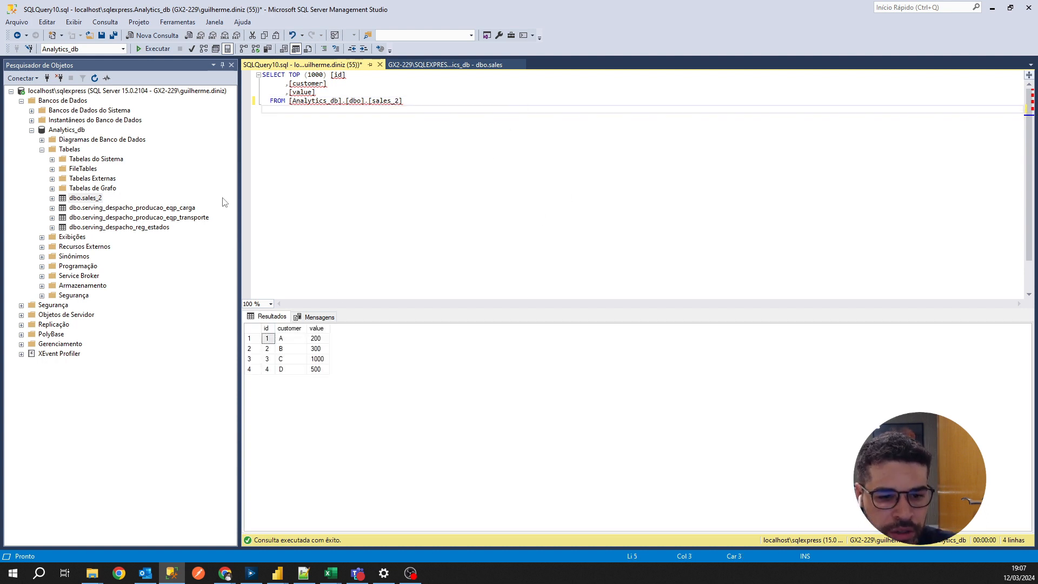
# Step: Switch back to Alteryx Designer
pyautogui.hotkey('alt', 'Tab')
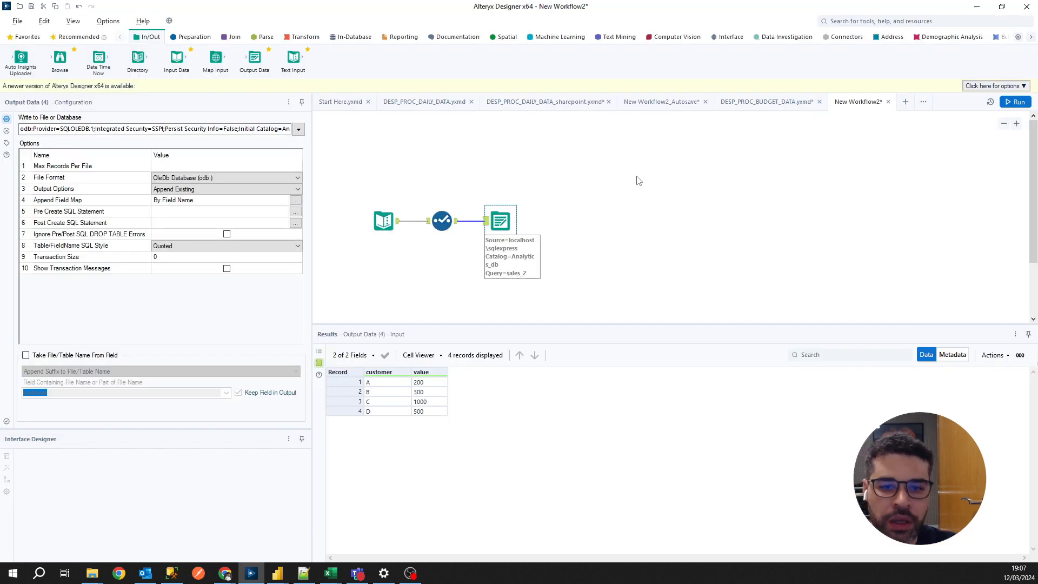